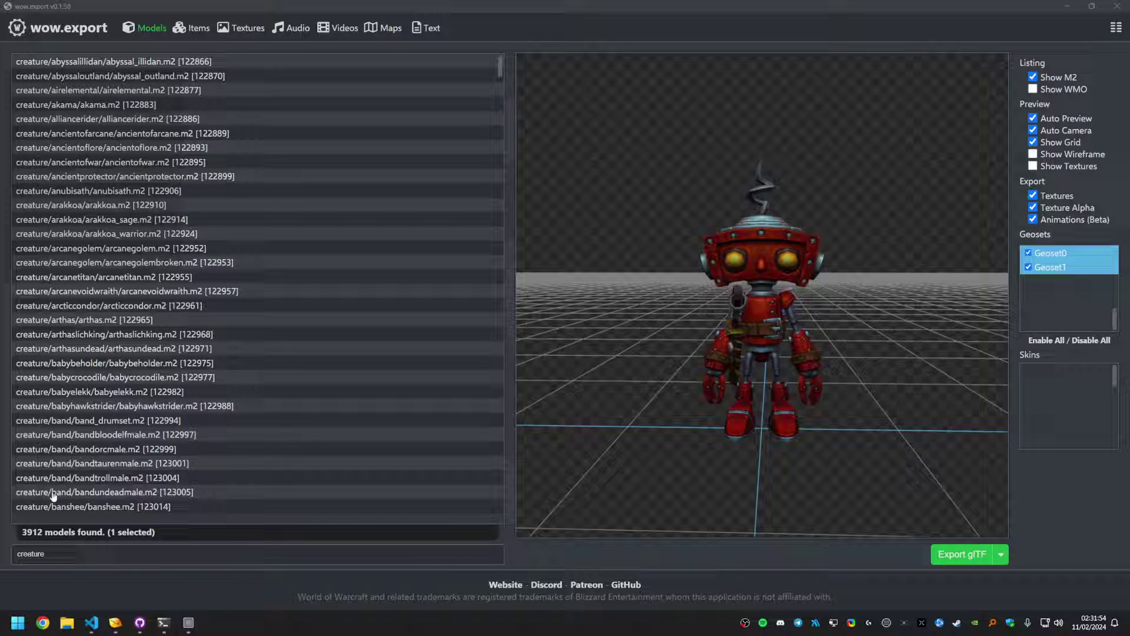
- Preview the bandtrollmale and then bandtaurenmale models in the creature list
left_click(109, 478)
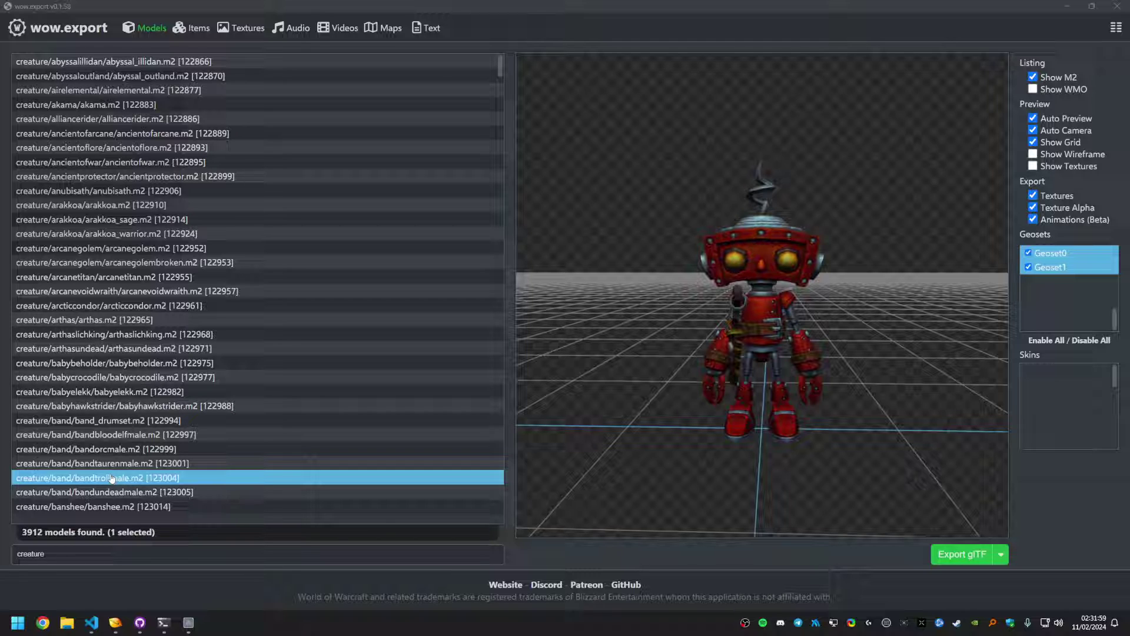
left_click(114, 464)
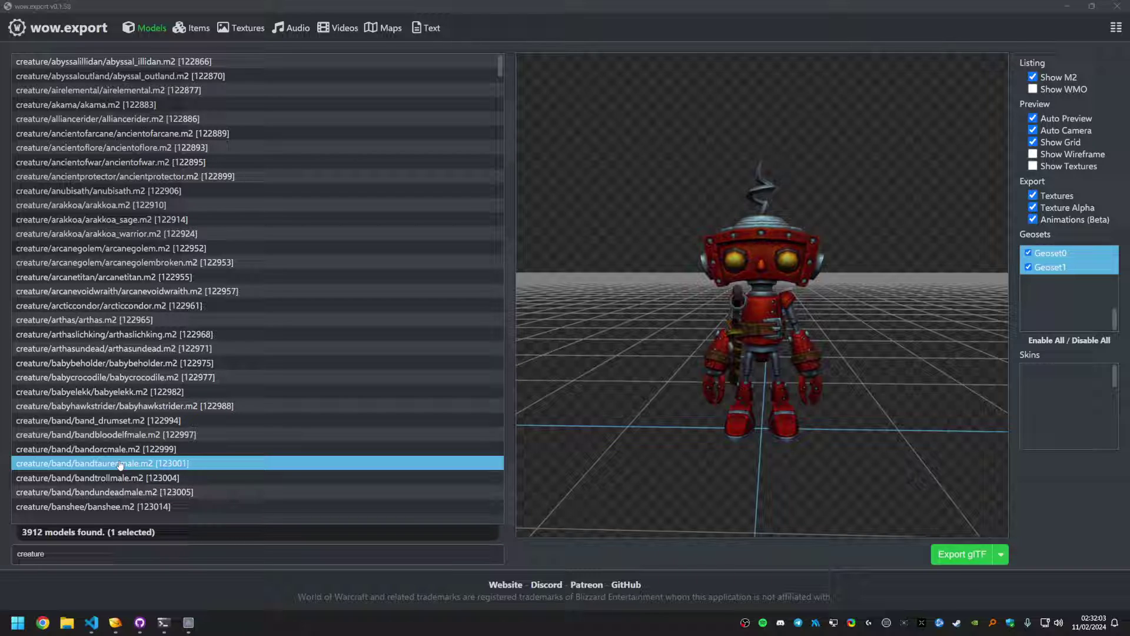
key("Page_Down")
key("Page_Down")
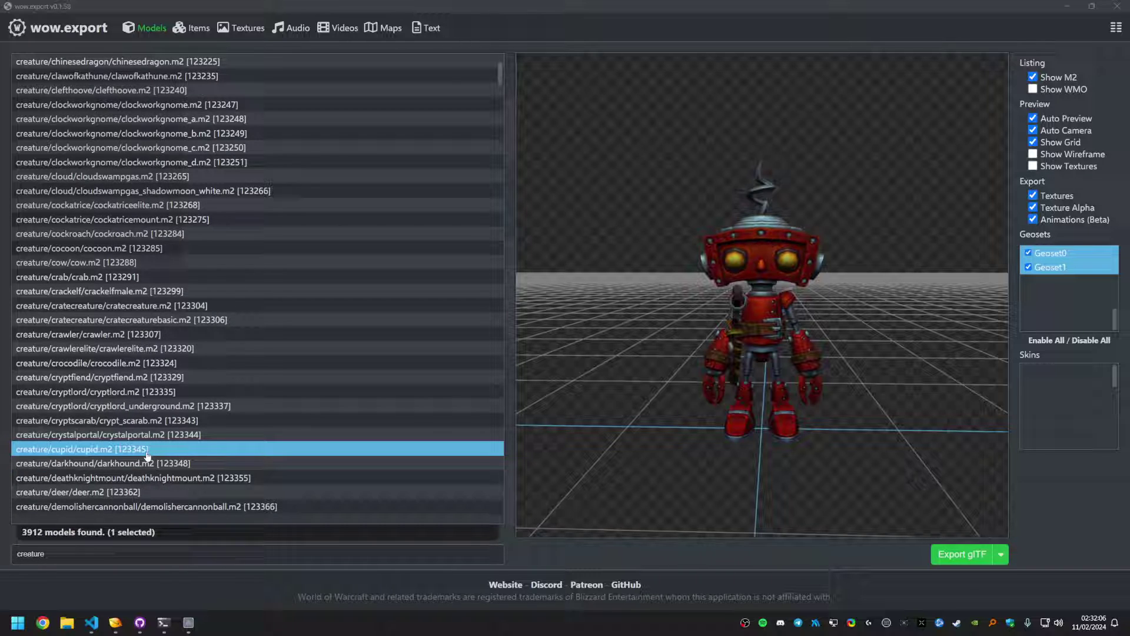
key("Page_Up")
key("Page_Up")
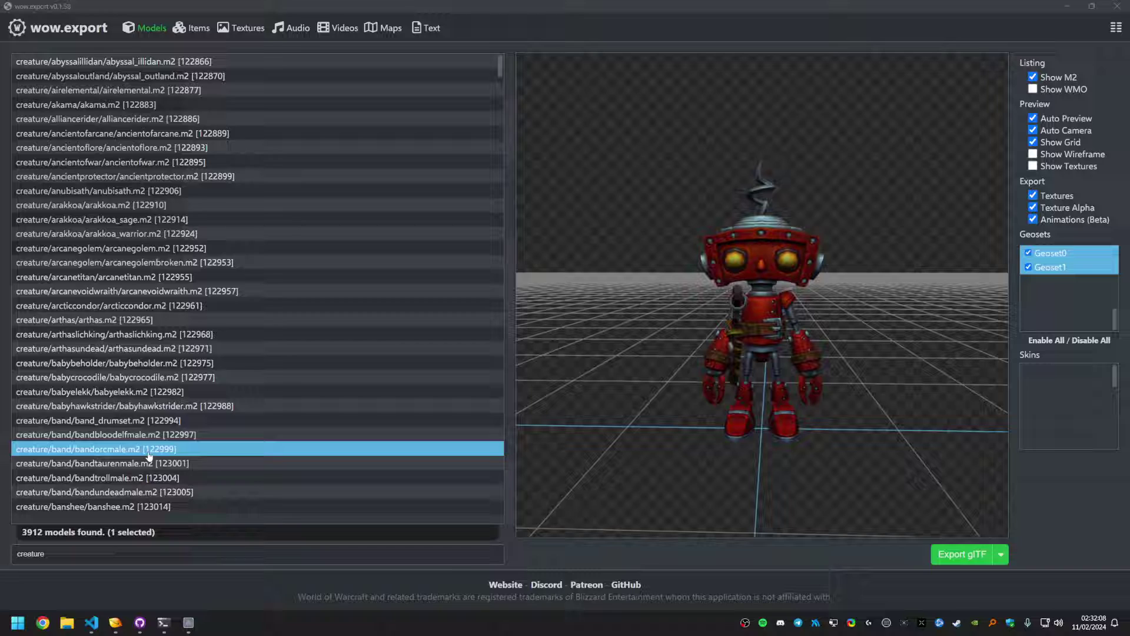
- Page further down the list and preview the illidan, iceberg, hyena and hydra models
key("Page_Down")
key("Page_Down")
key("Page_Down")
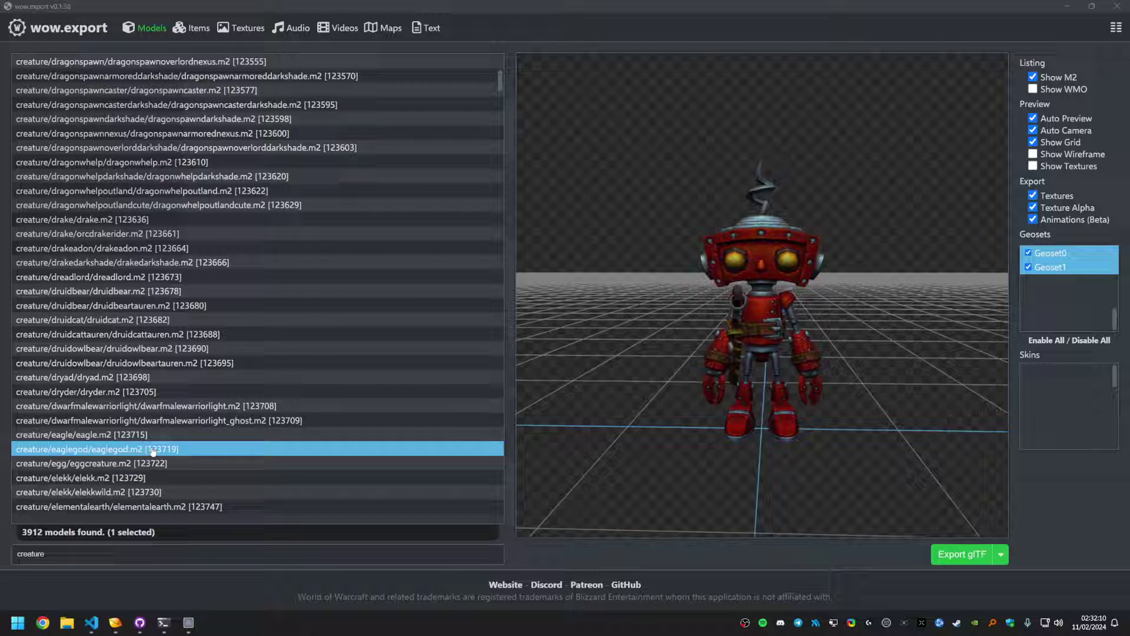
key("Page_Down")
key("Page_Down")
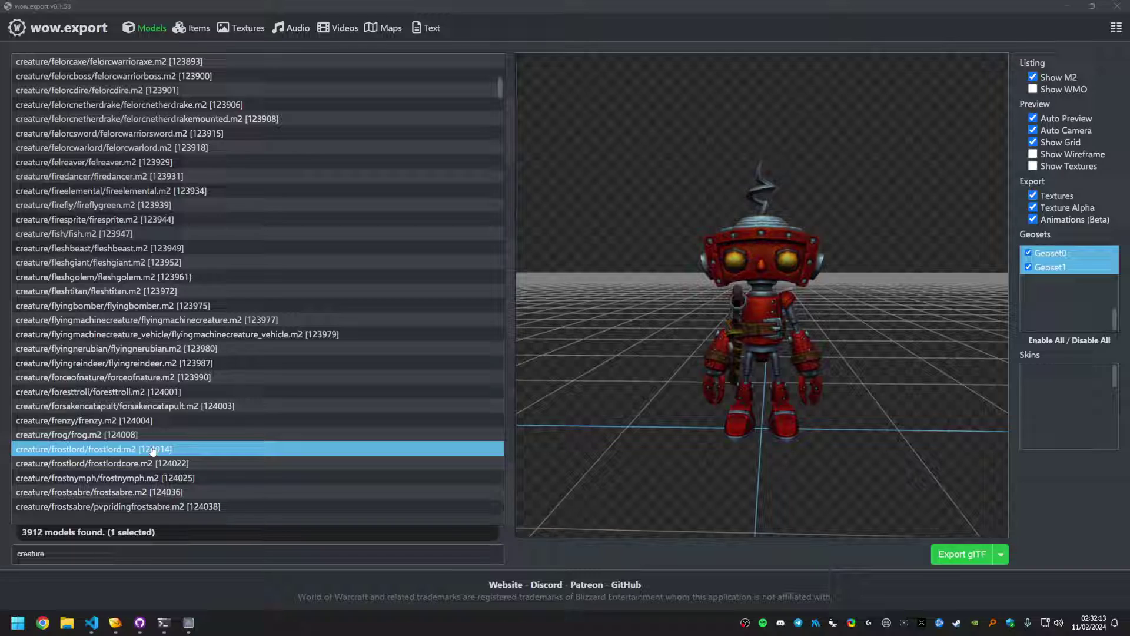
key("Page_Down")
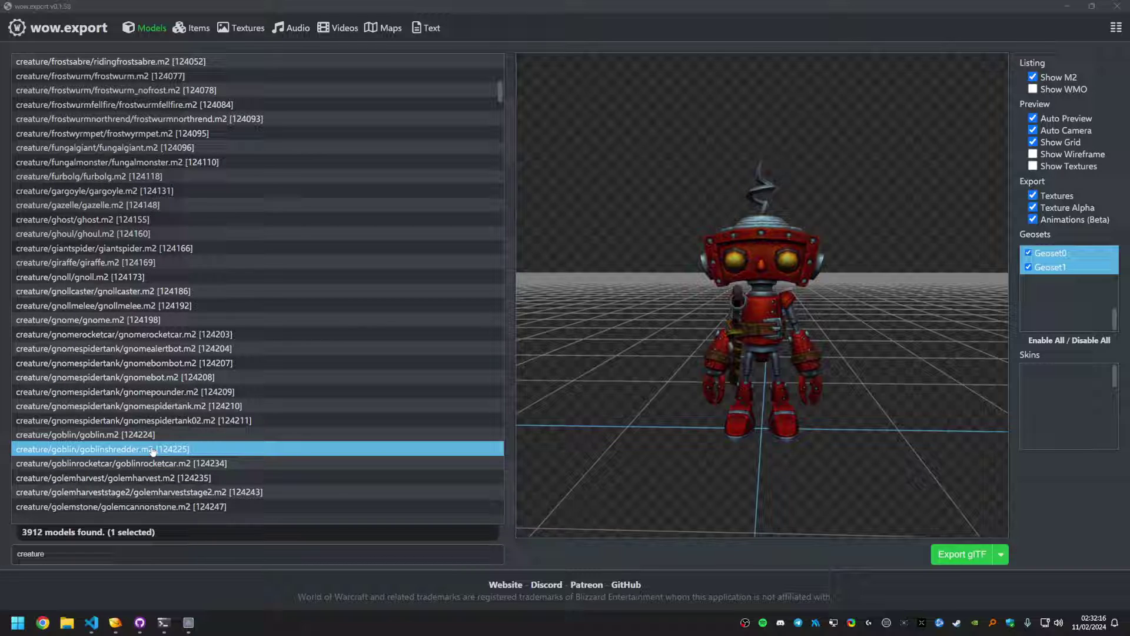
key("Page_Down")
key("Page_Down")
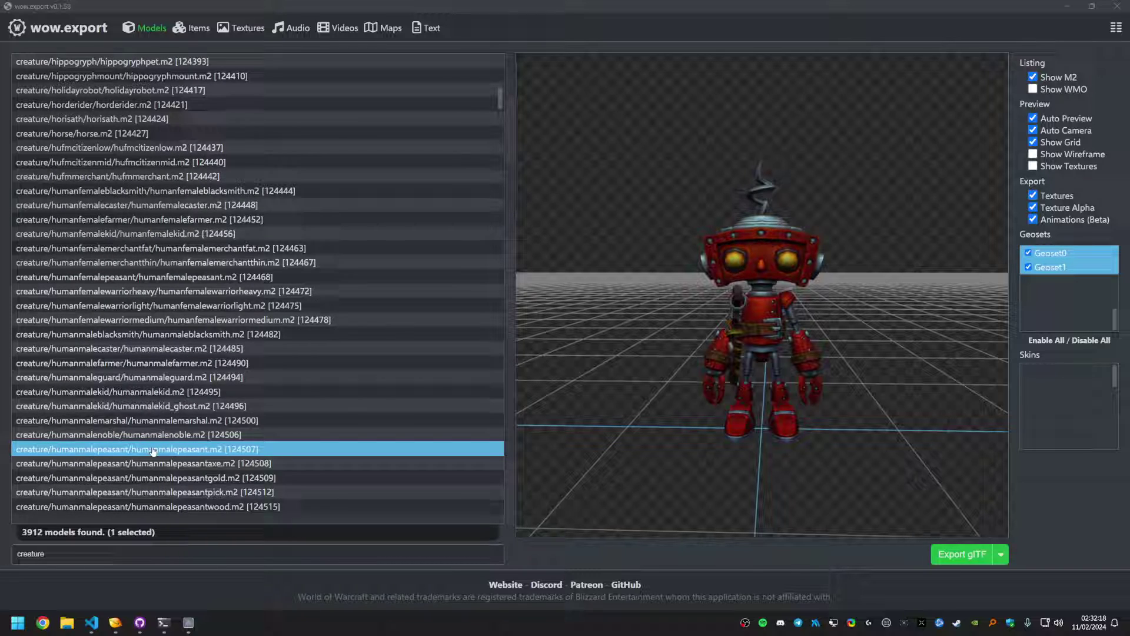
key("Page_Down")
left_click(170, 438)
left_click(178, 421)
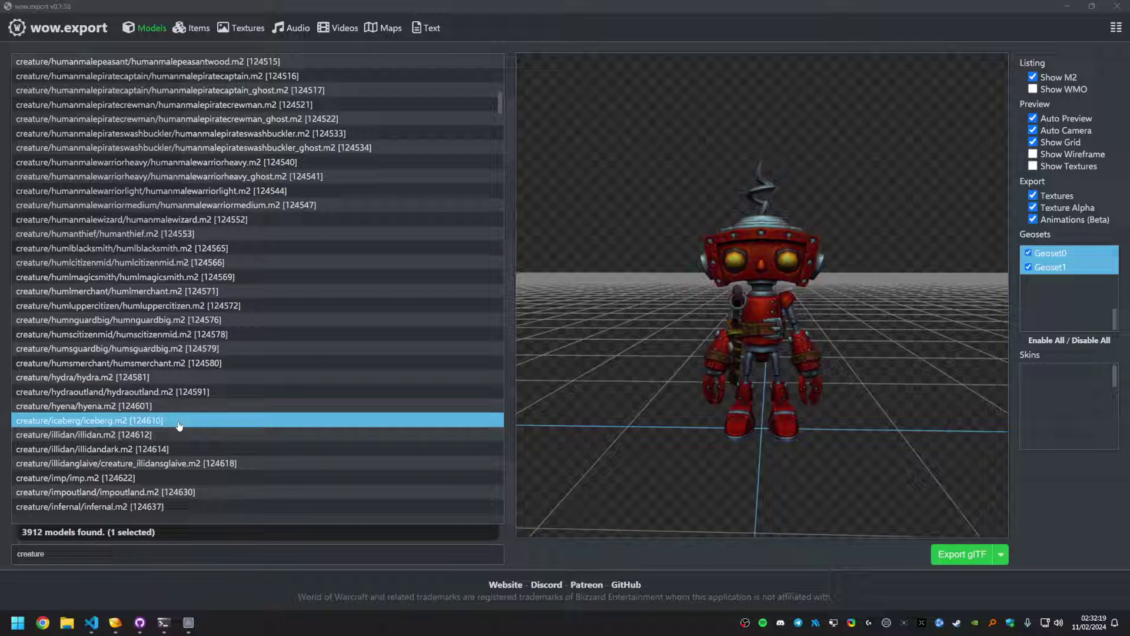
left_click(183, 409)
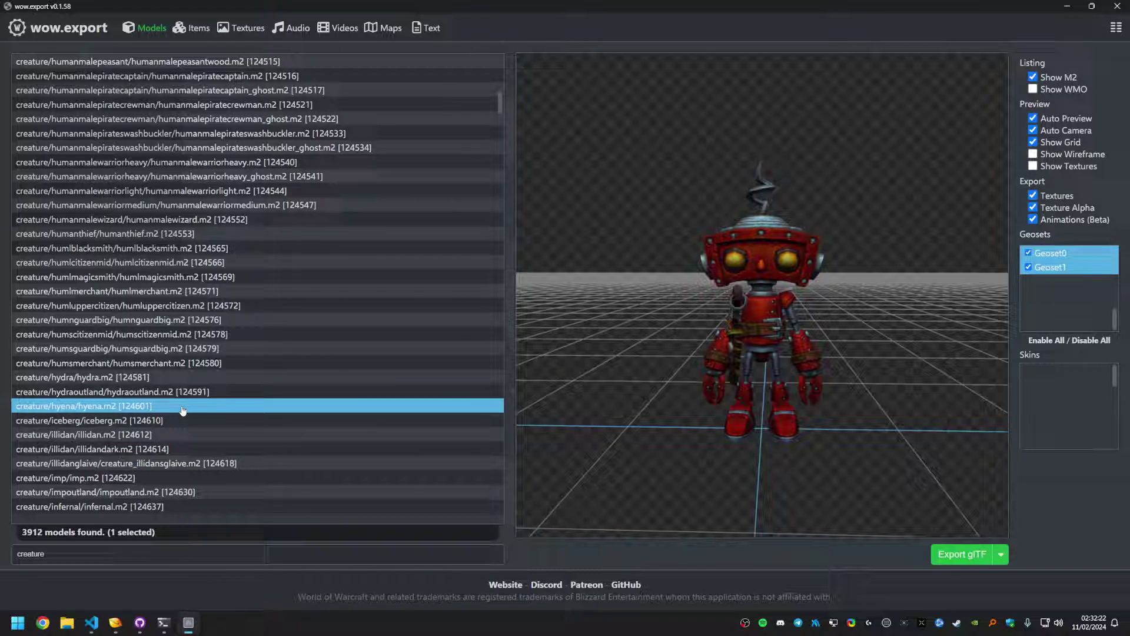
left_click(311, 376)
key("Page_Down")
key("Page_Down")
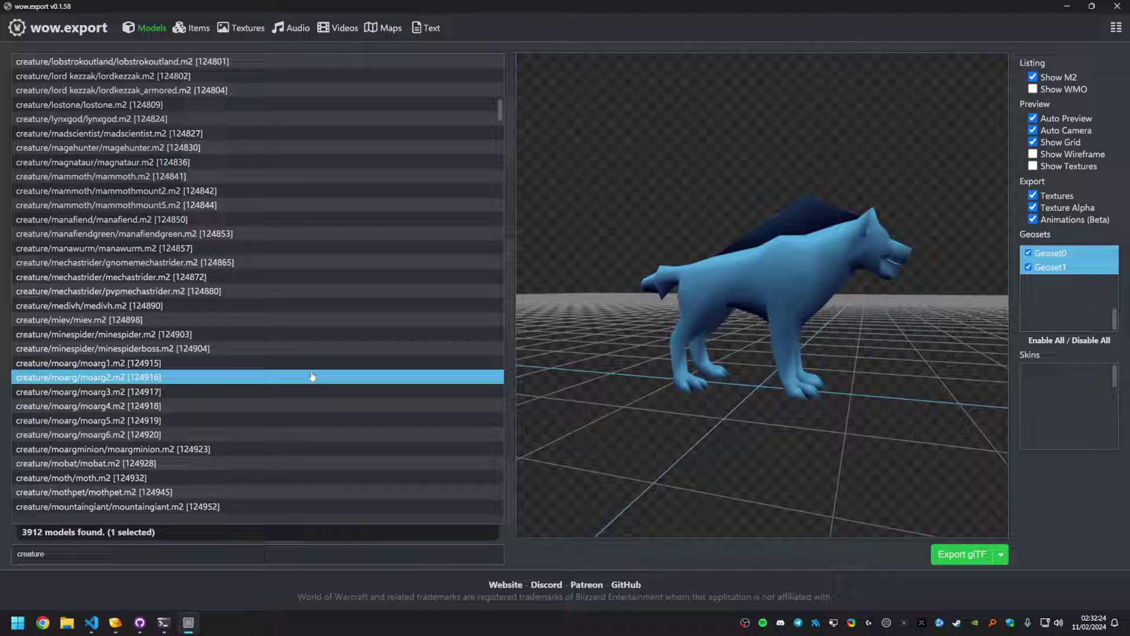
- Replace the filter text with 'worse' and load creature/worserobot/worserobot.m2 into the preview
left_click(182, 550)
key("ctrl+a")
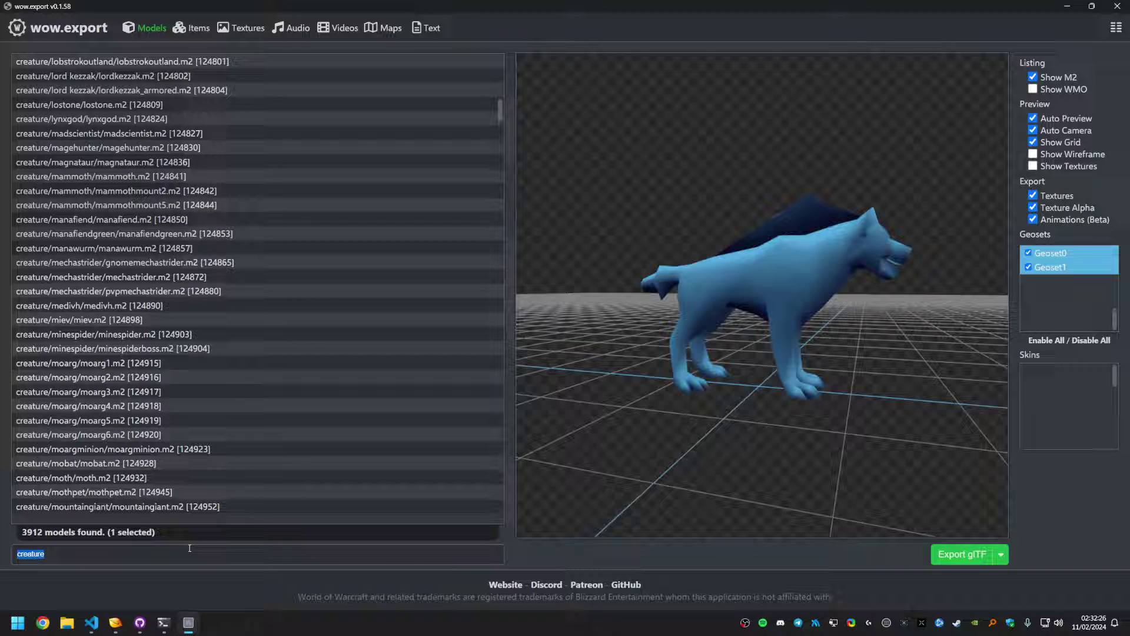
type("badr")
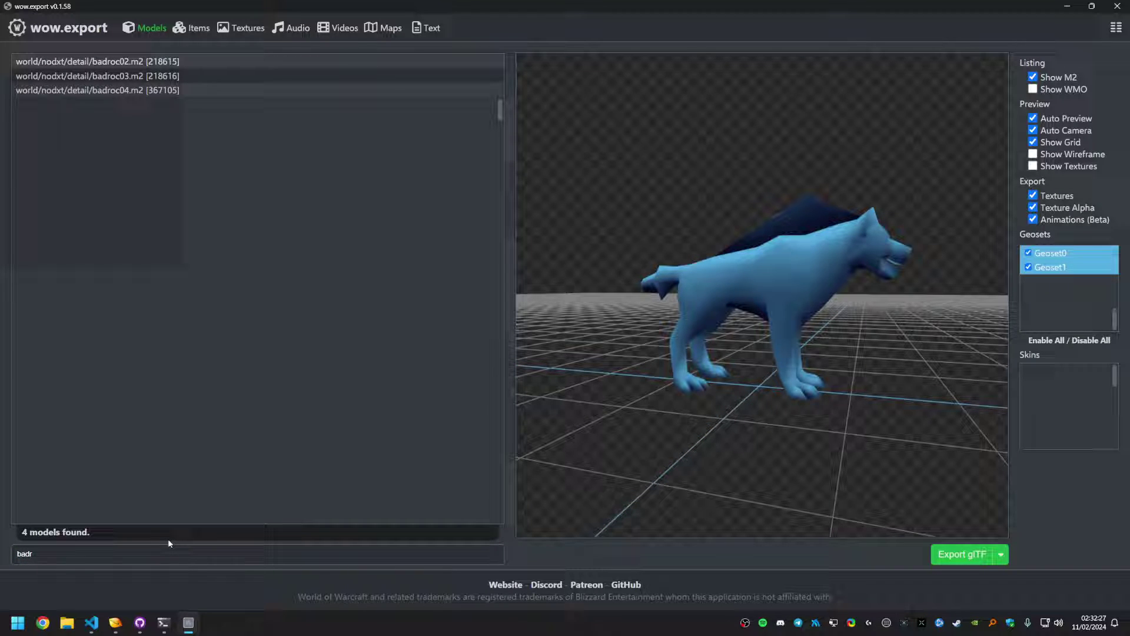
type("worsebad")
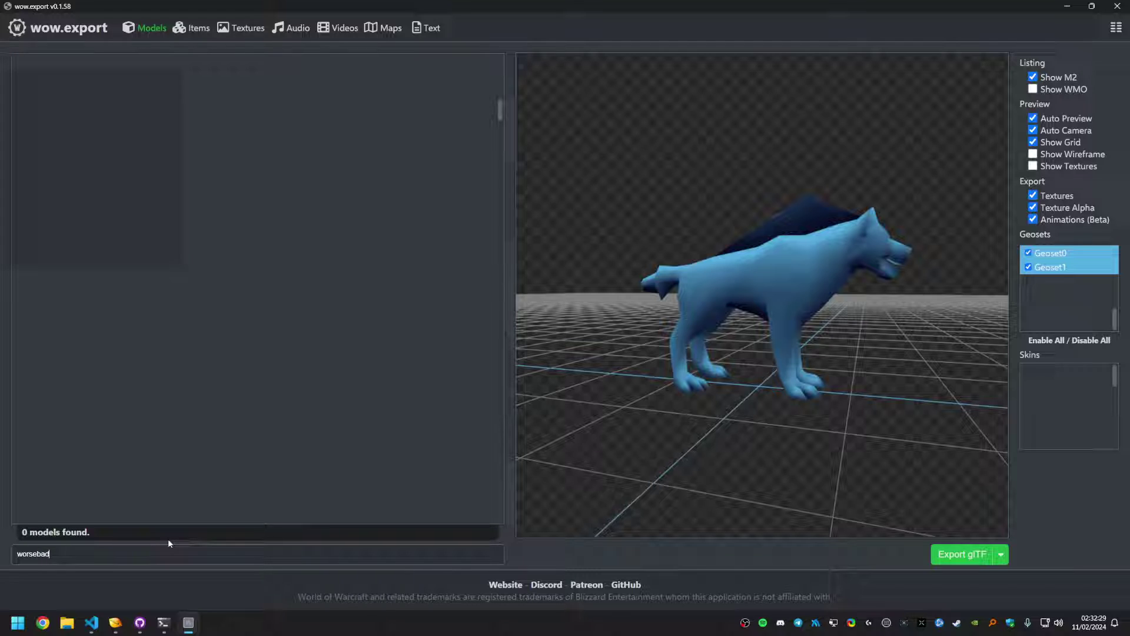
key("BackSpace")
key("BackSpace")
key("BackSpace")
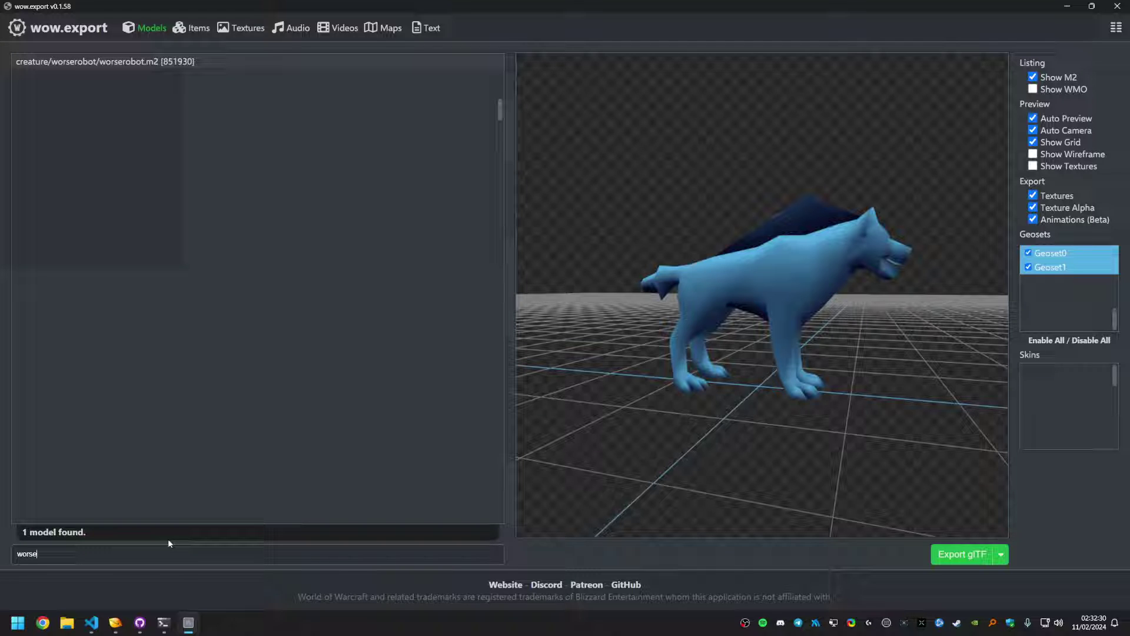
left_click(208, 65)
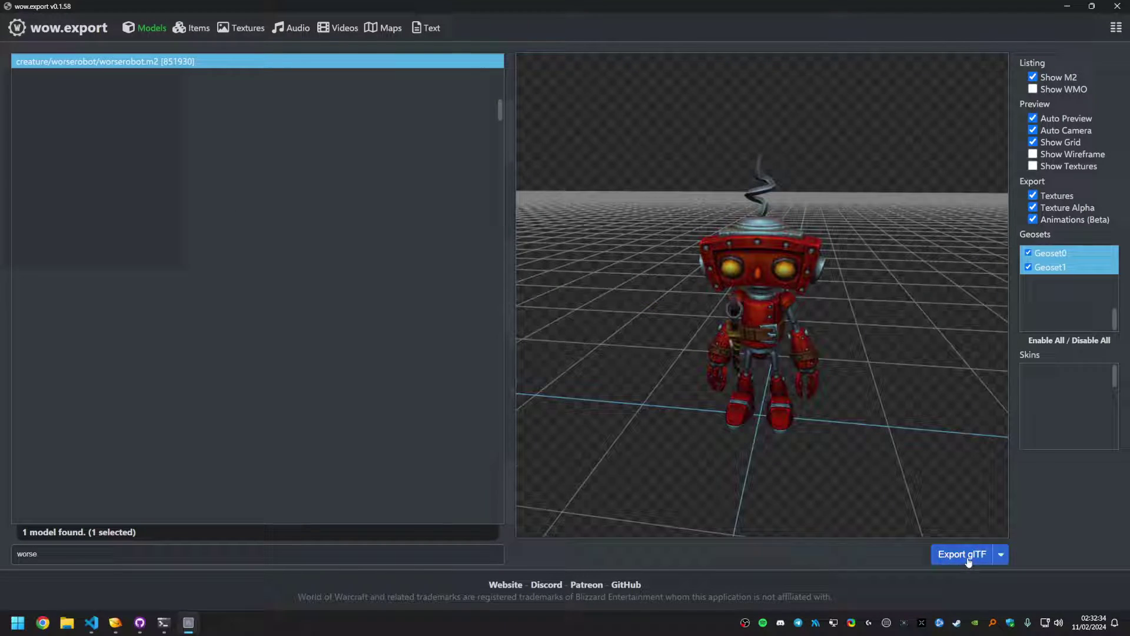
- Export worserobot as glTF, switching the export format to OBJ and back to glTF
left_click(967, 556)
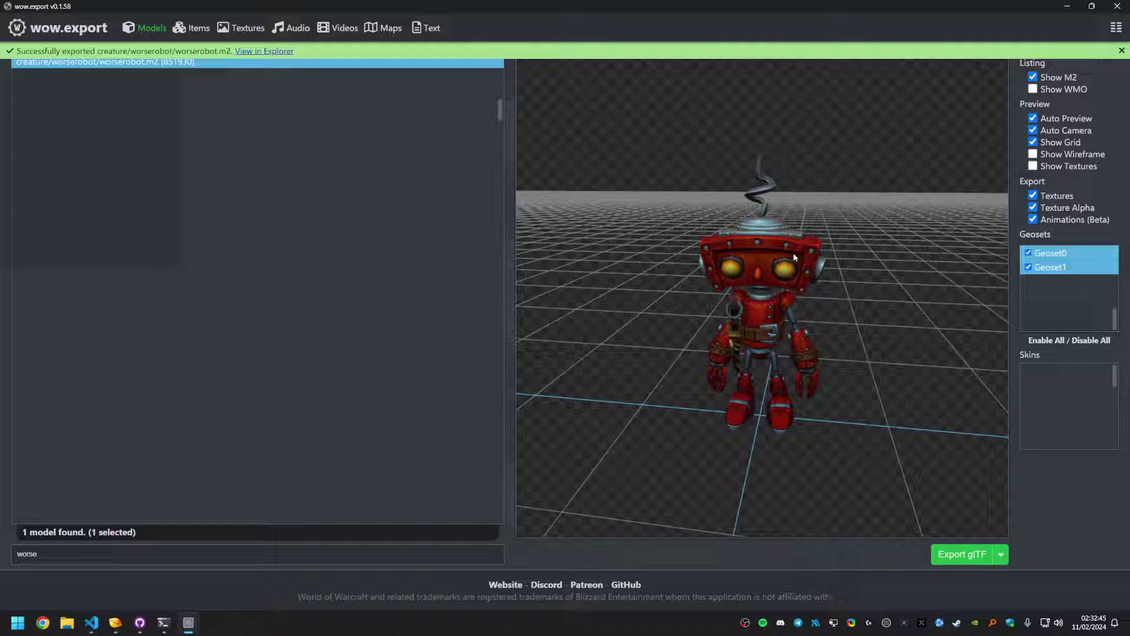
left_click_drag(793, 253, 864, 282)
left_click(941, 562)
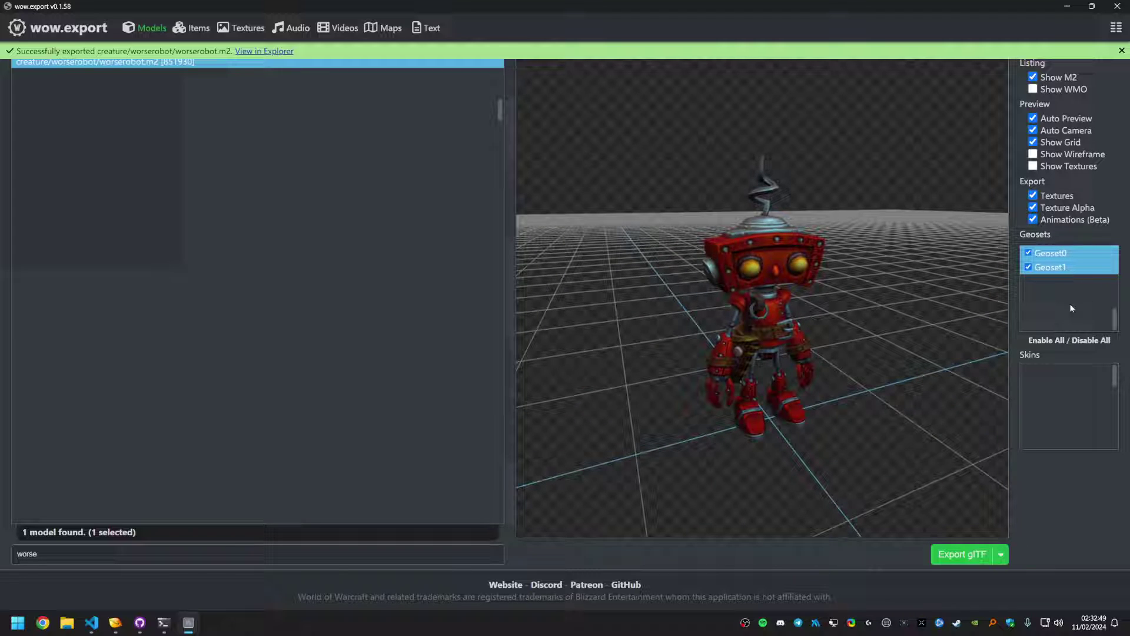
left_click(1002, 554)
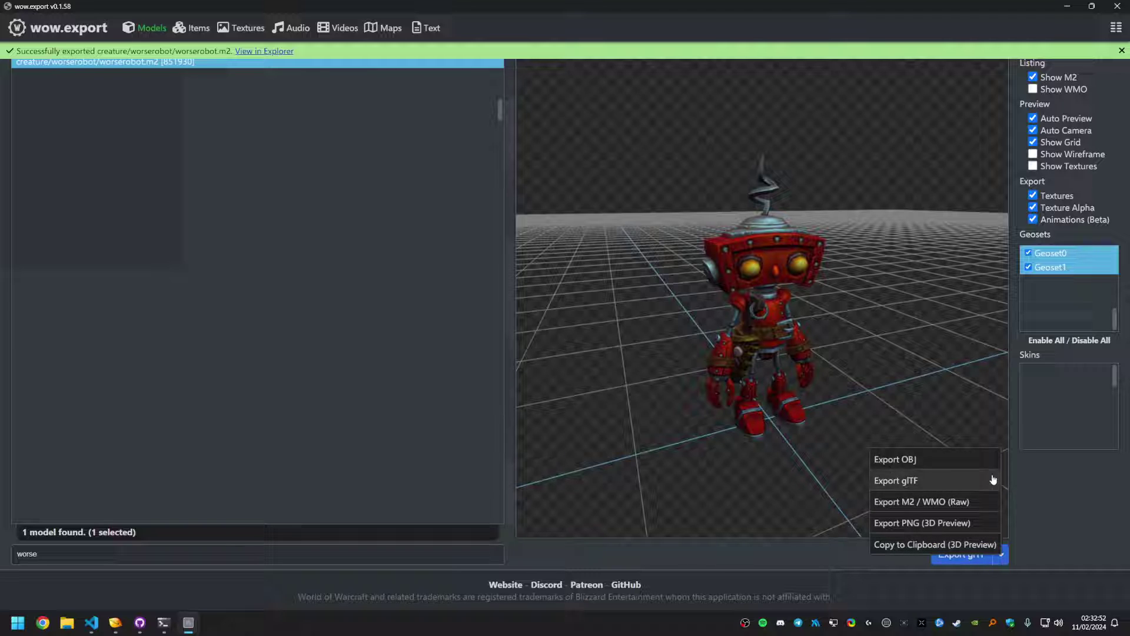
left_click(955, 461)
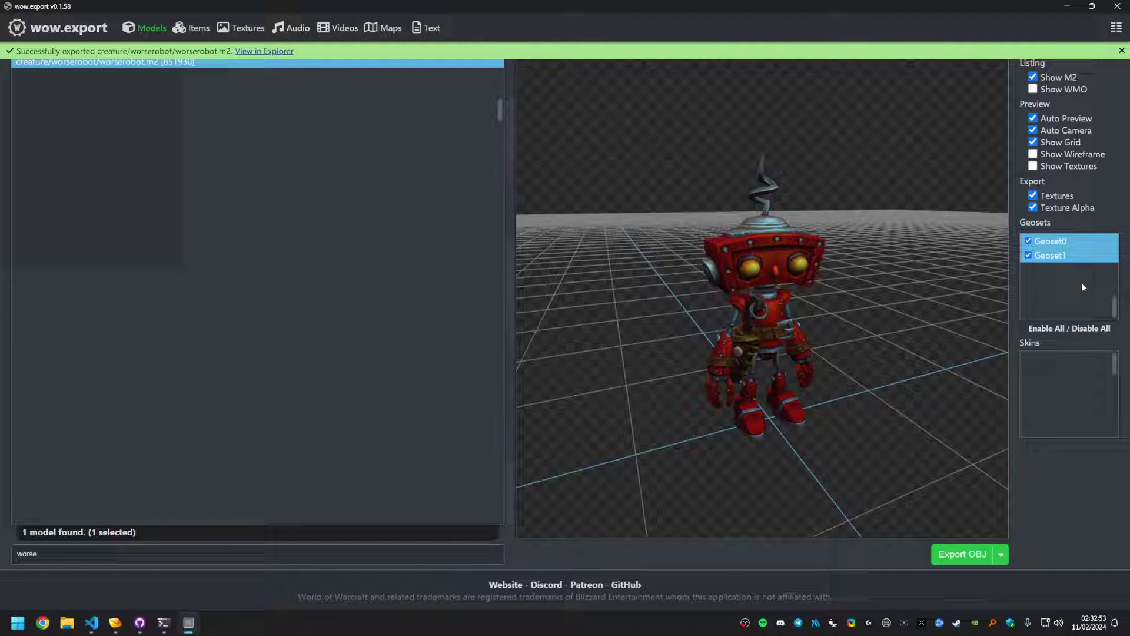
left_click(1001, 553)
left_click(1003, 562)
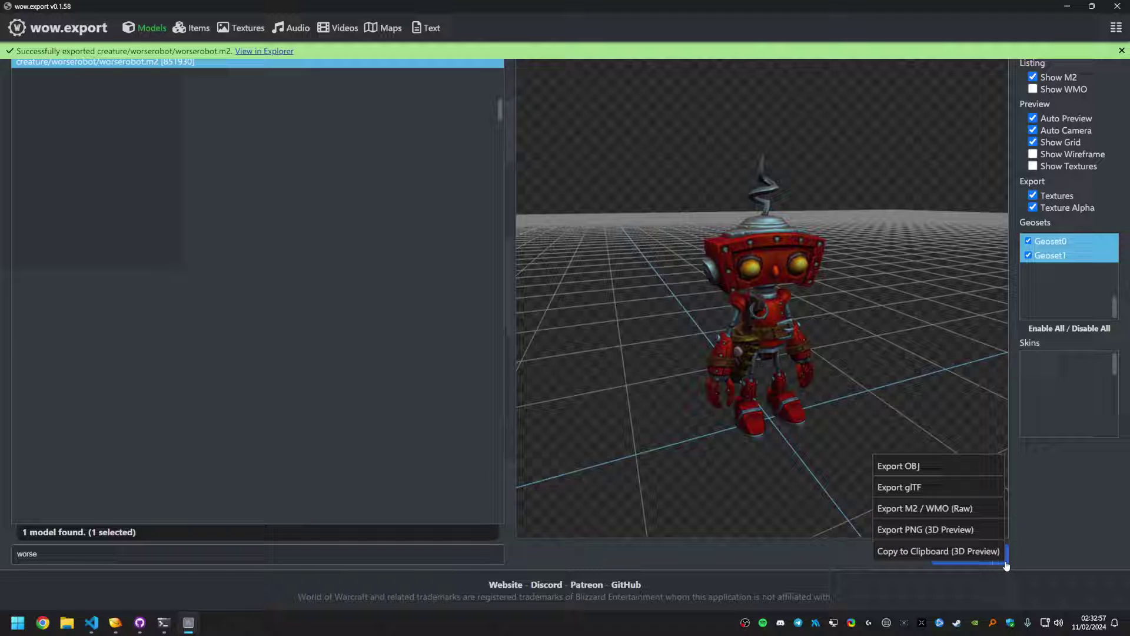
left_click(918, 487)
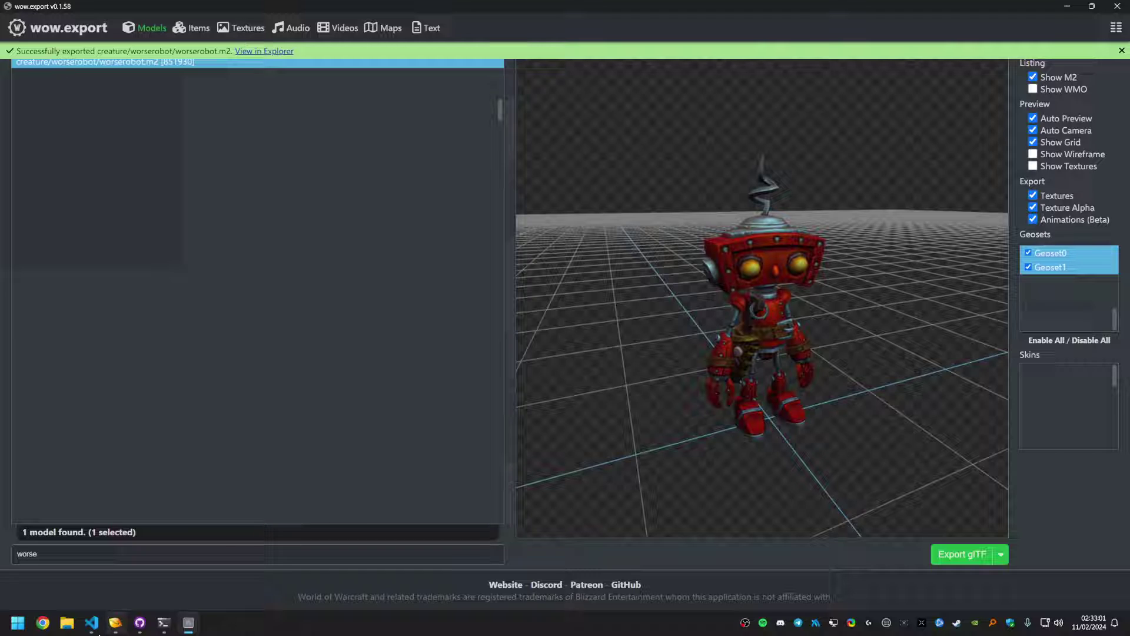
- Open the export folder in File Explorer and drag worserobot.gltf onto VS Code
left_click(253, 51)
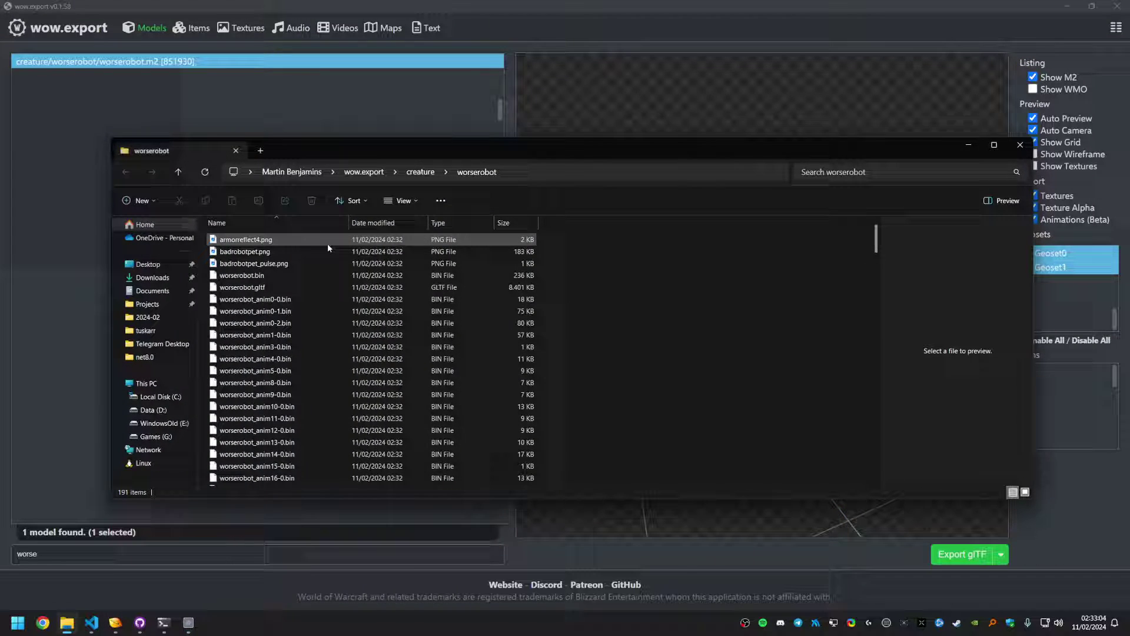
left_click(287, 289)
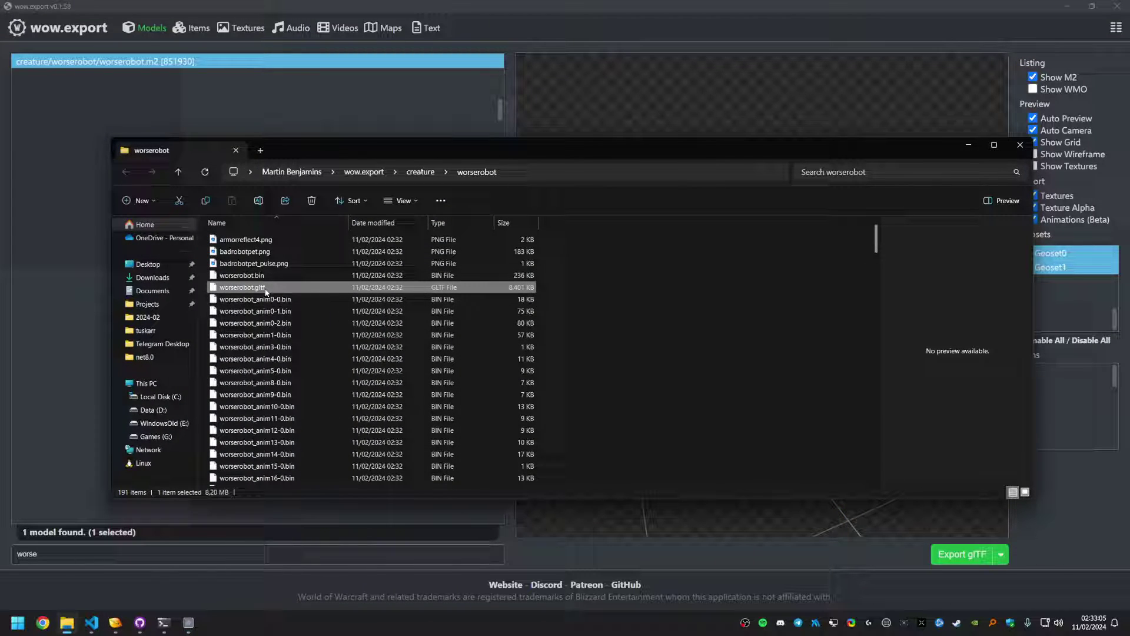
left_click_drag(287, 288, 502, 294)
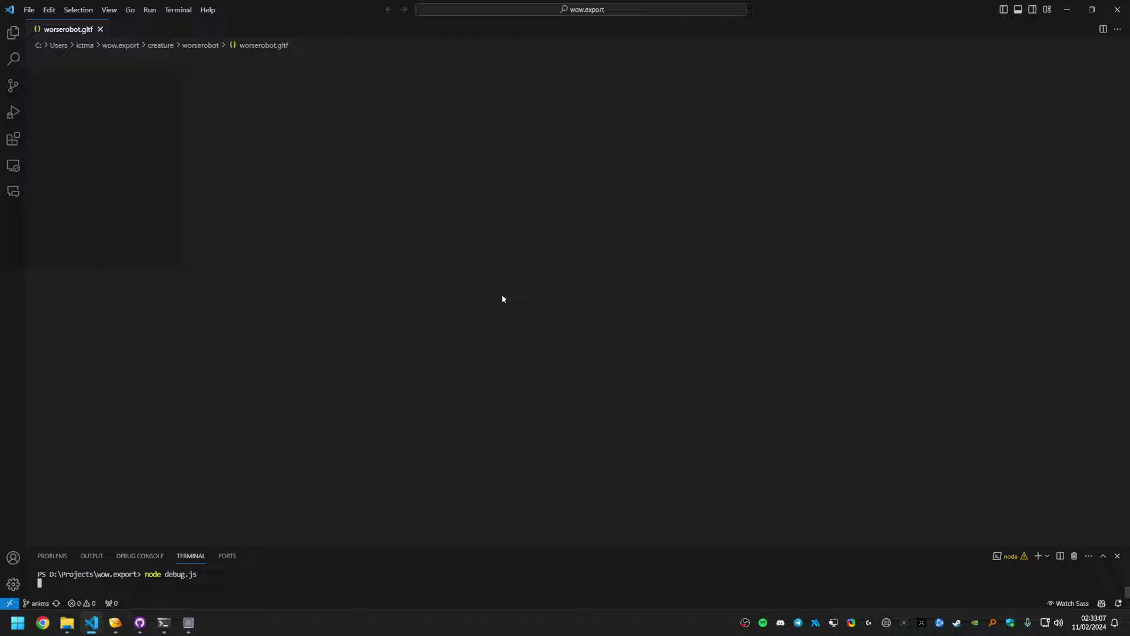
- Run 'glTF: Preview 3D Model' on worserobot.gltf and orbit the robot to a front view
key("ctrl+shift+p")
key("Return")
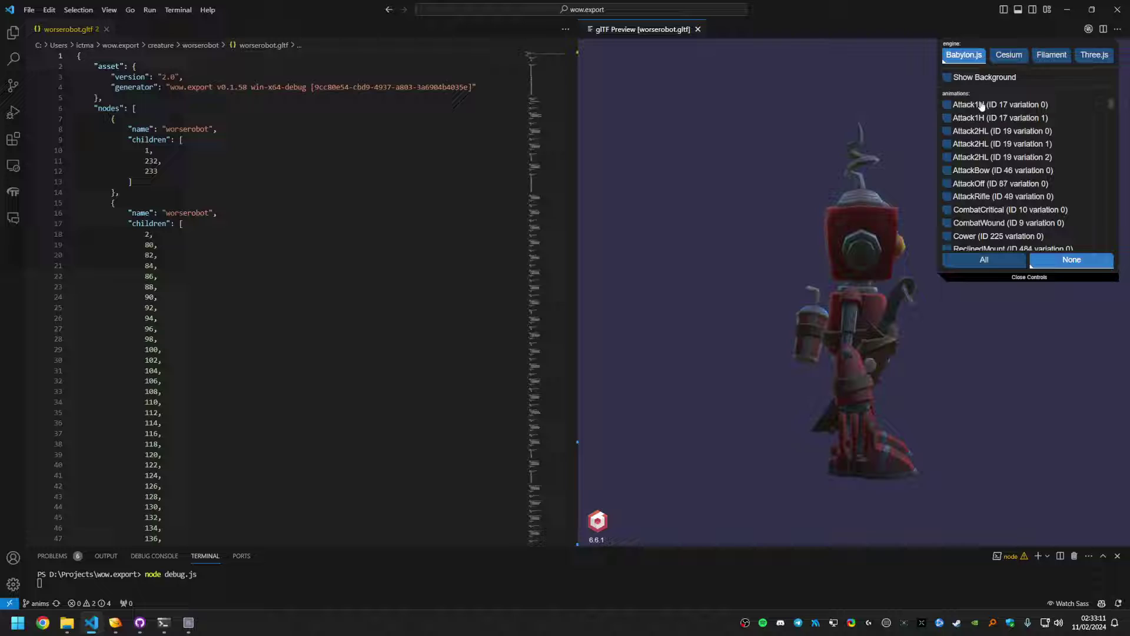
scroll(1023, 157, "down", 2)
scroll(1022, 157, "down", 10)
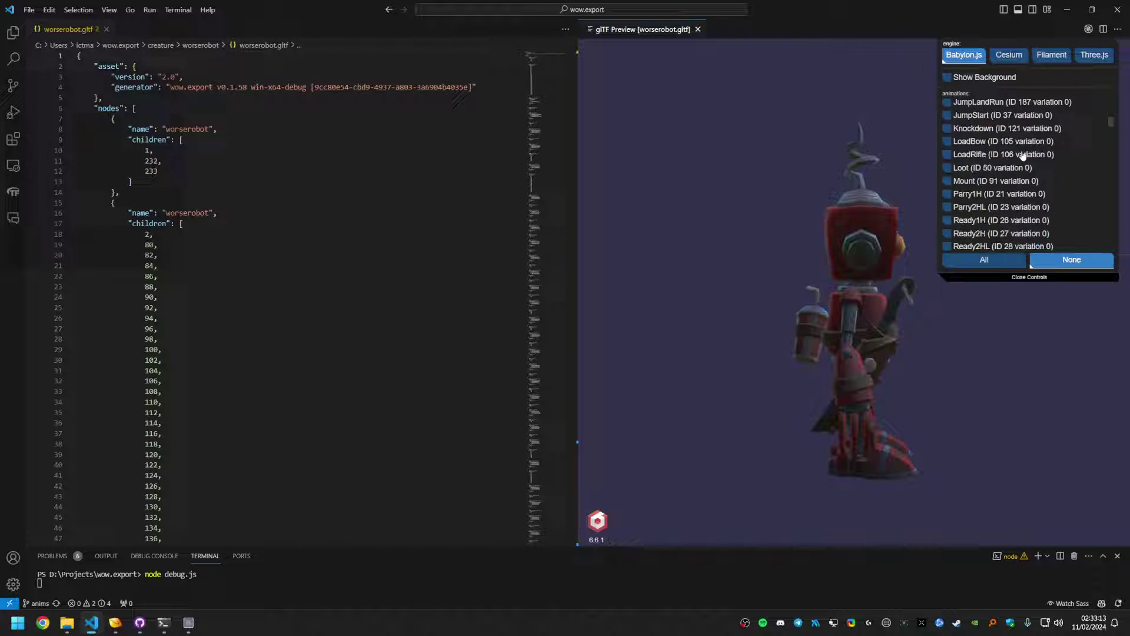
left_click_drag(857, 284, 745, 289)
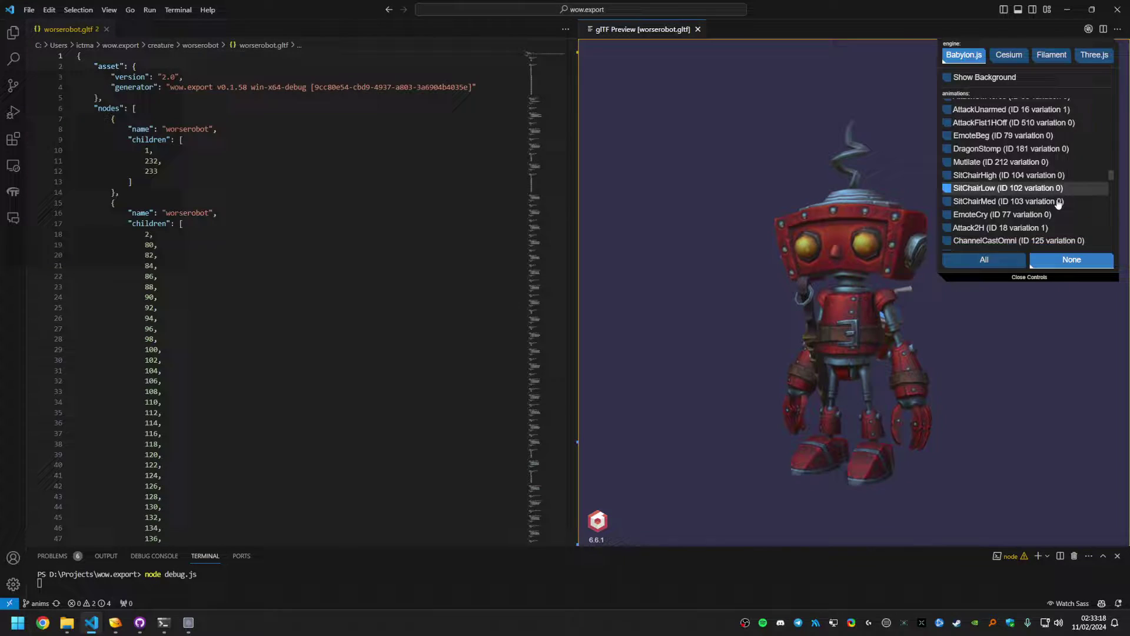
scroll(1053, 198, "down", 5)
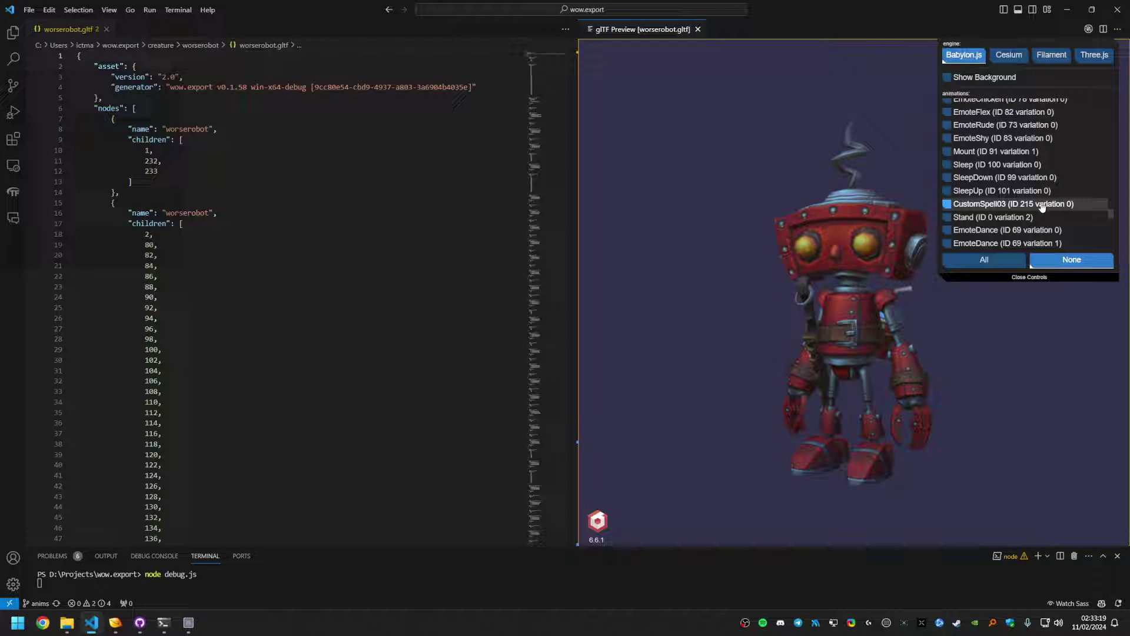
left_click_drag(878, 192, 849, 214)
- Play the robot's Stand, EmoteShy and EmoteFlex animations in turn
left_click(972, 218)
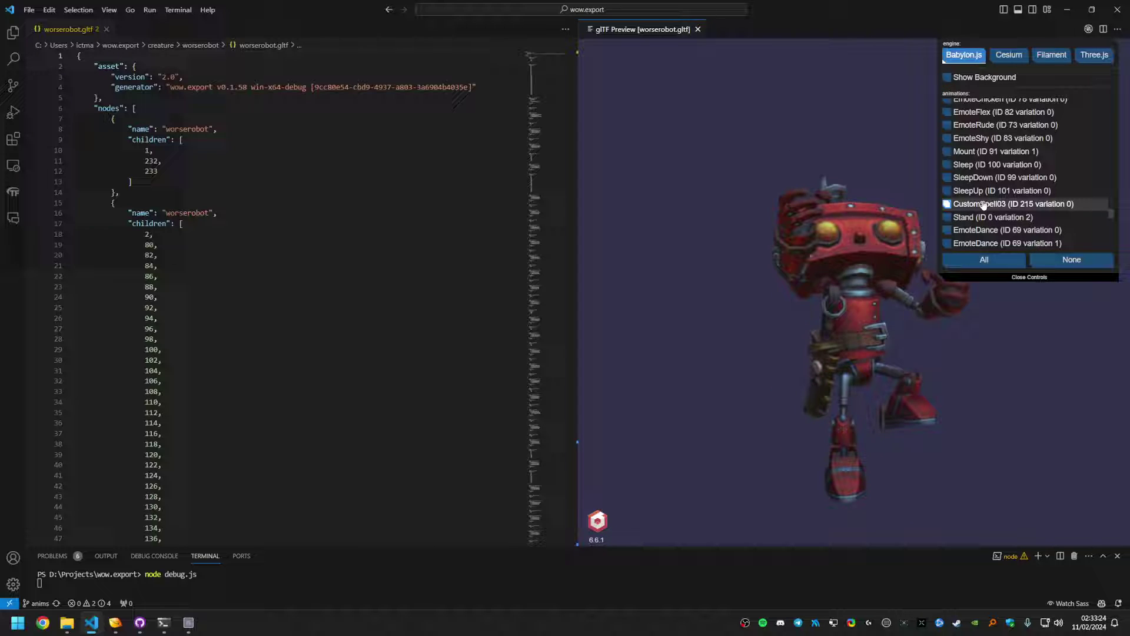
left_click(1071, 259)
left_click(987, 139)
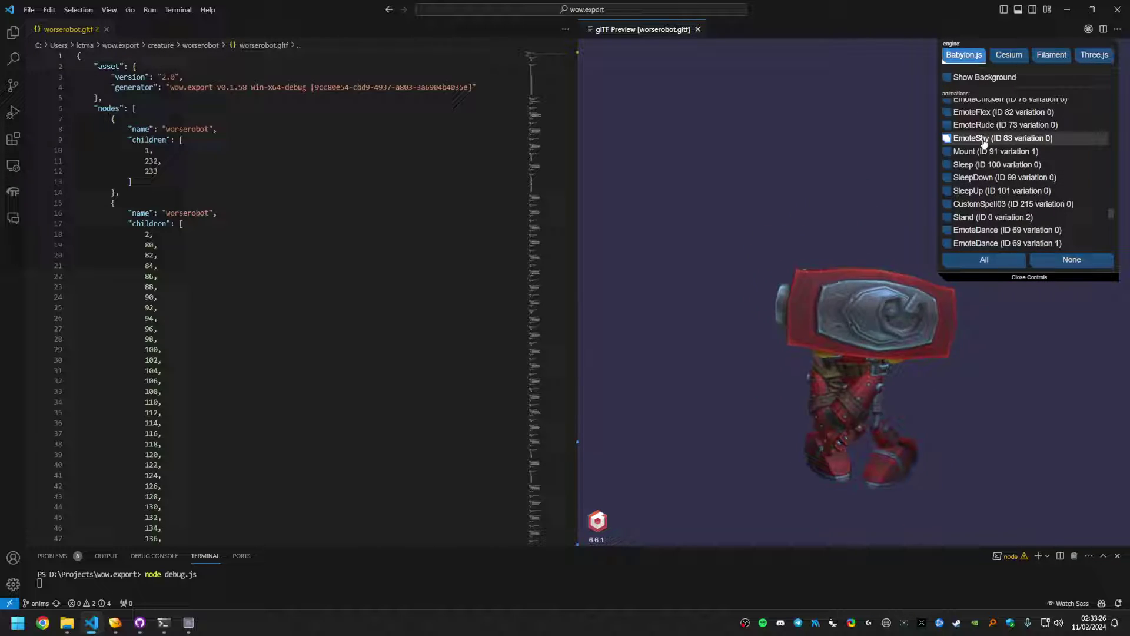
left_click(994, 113)
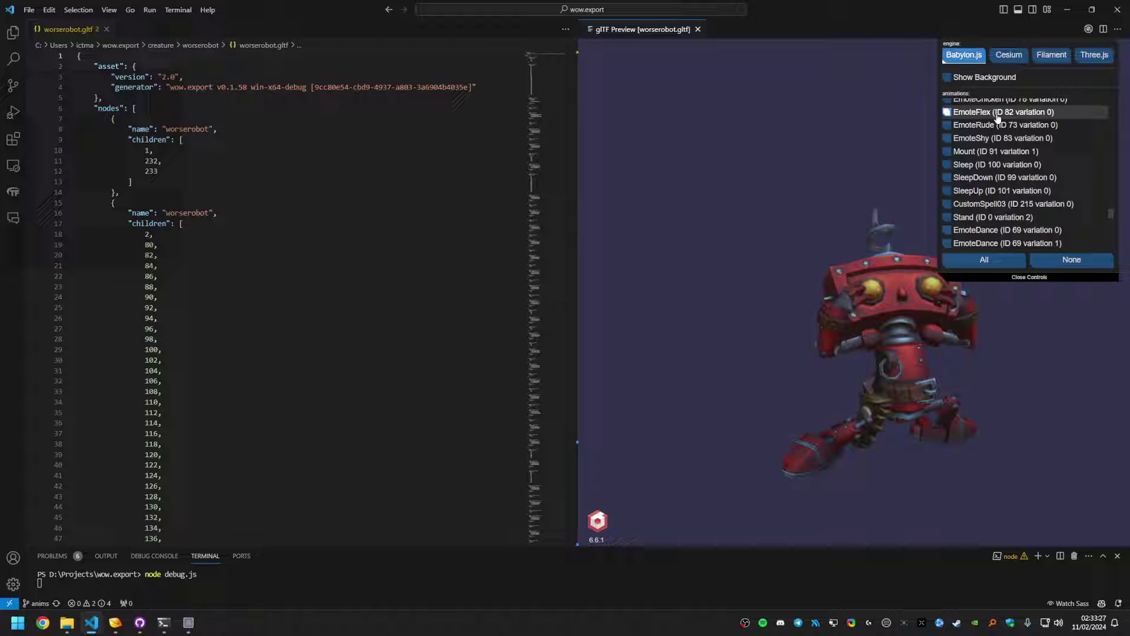
scroll(1012, 153, "up", 3)
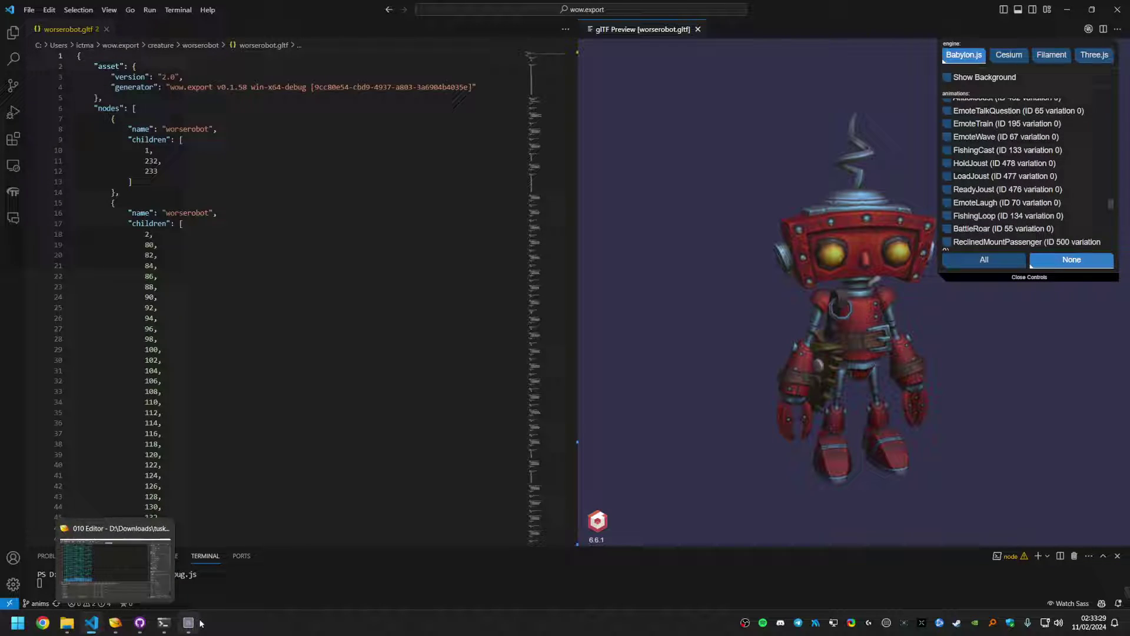
- Back in wow.export, filter by 'tuskarrmale', load tuskarrmale_hd.m2 and orbit the preview
mouse_move(177, 628)
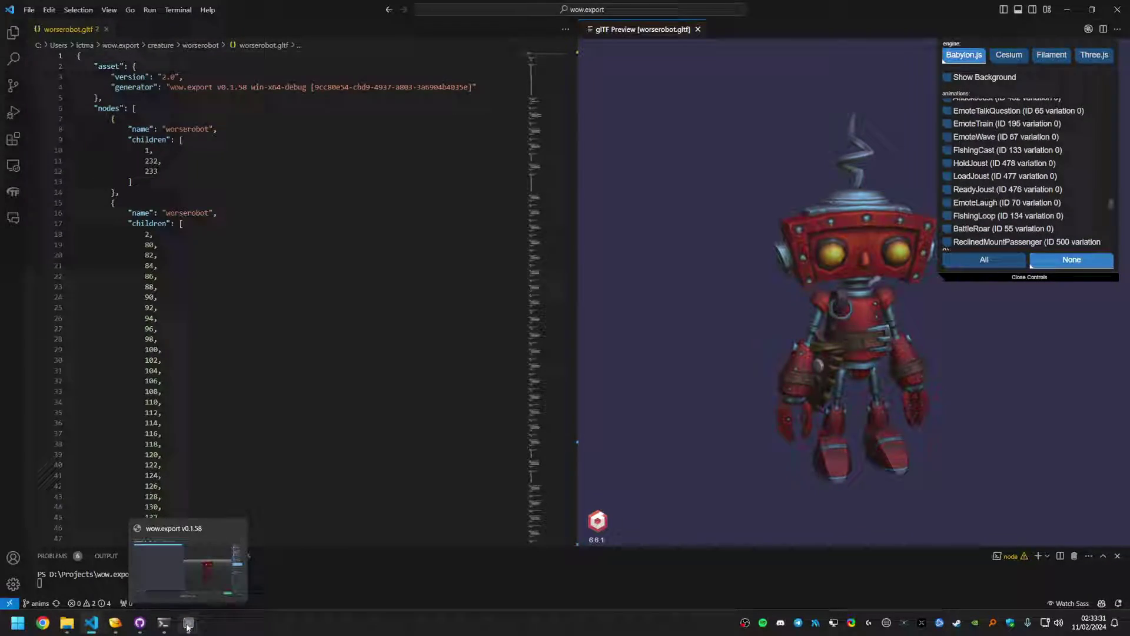
left_click(188, 622)
key("ctrl+a")
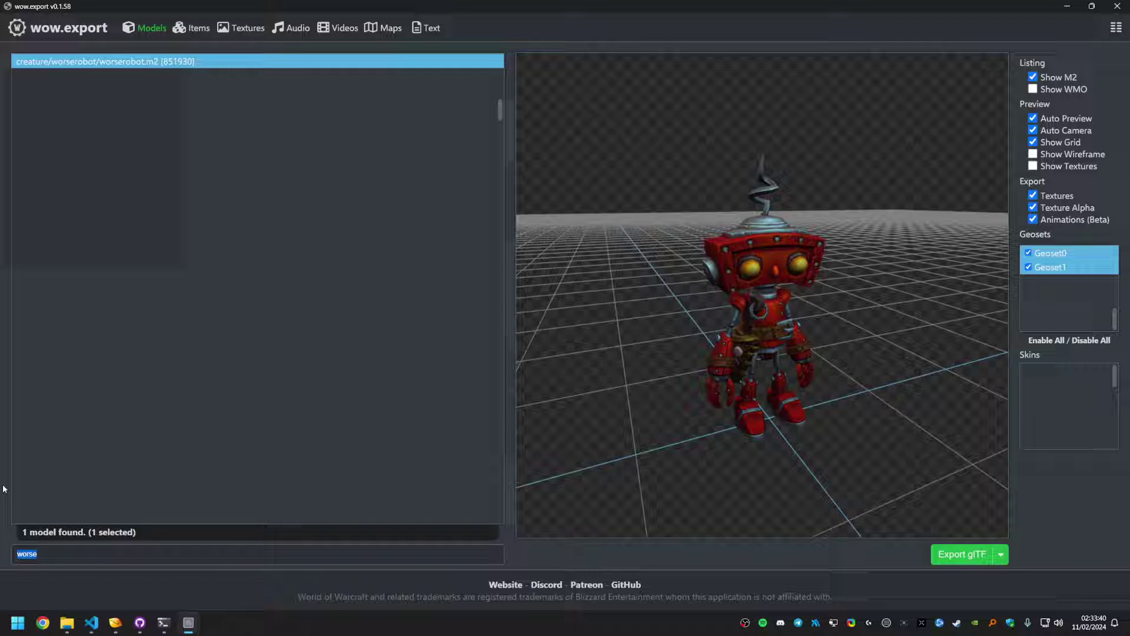
type("tuskarr")
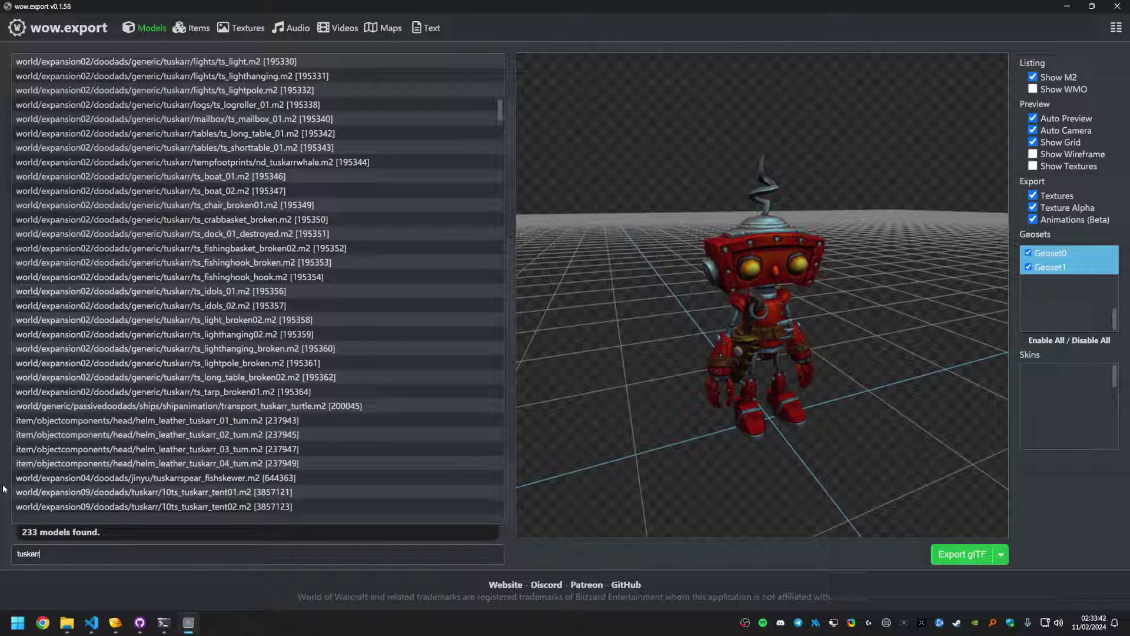
type("male")
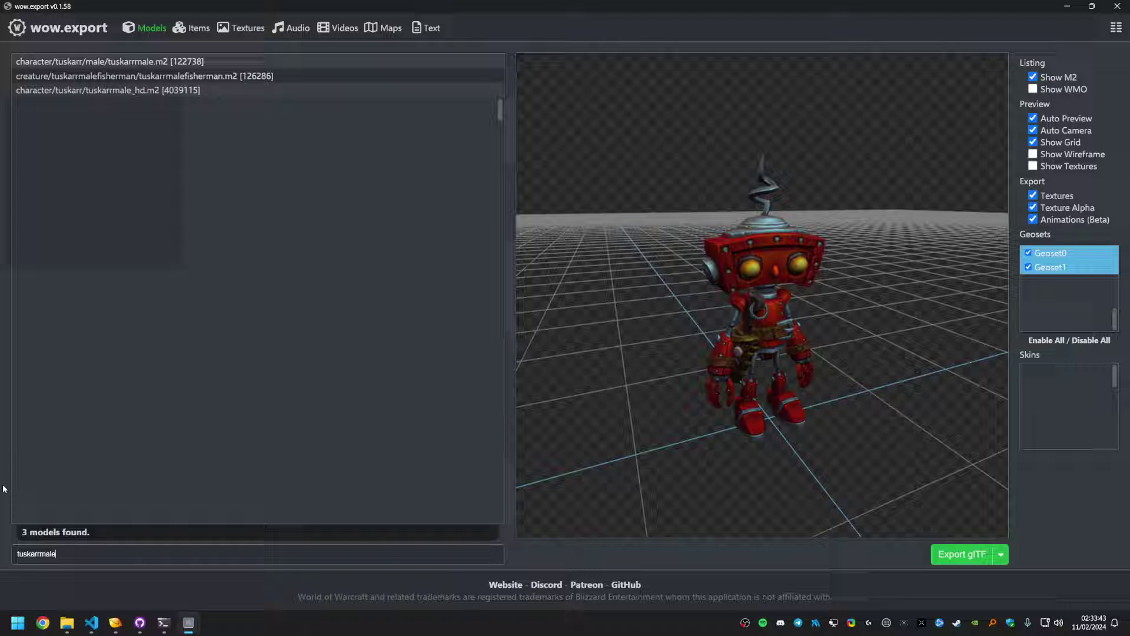
left_click(318, 91)
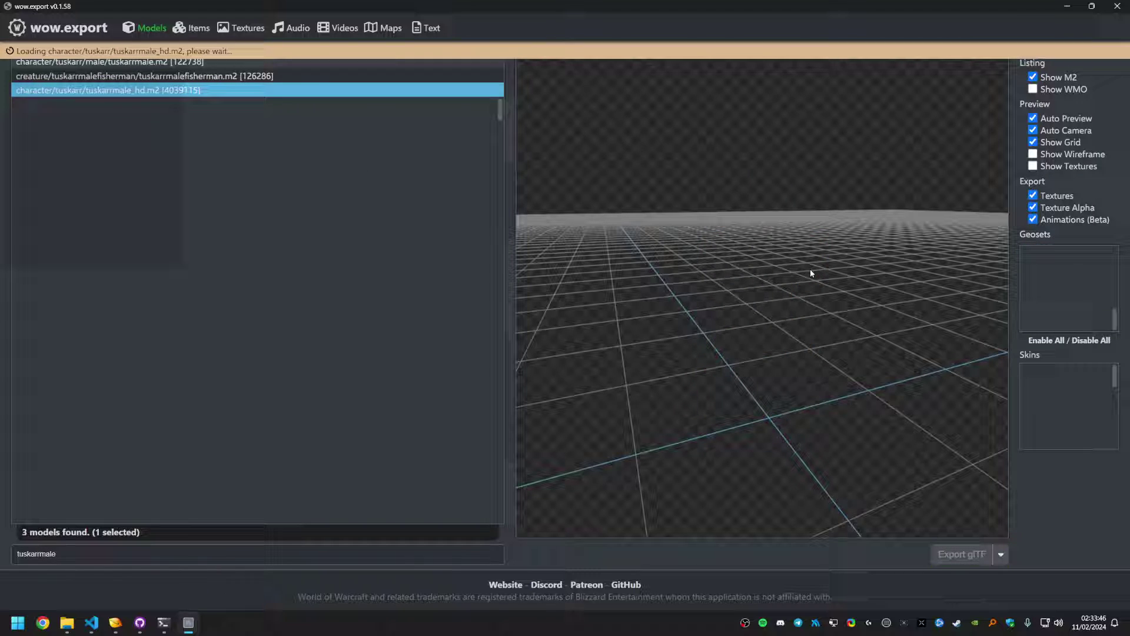
left_click_drag(809, 271, 767, 299)
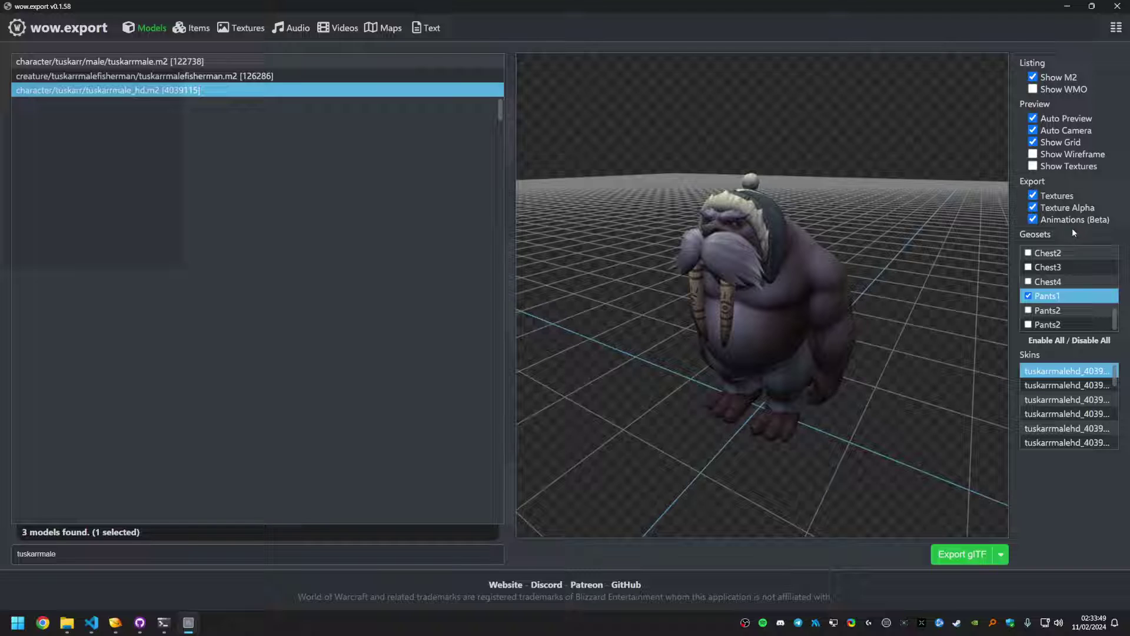
- Export tuskarrmale_hd as glTF, widen Explorer's Name column, and drag its .gltf onto VS Code
left_click(960, 554)
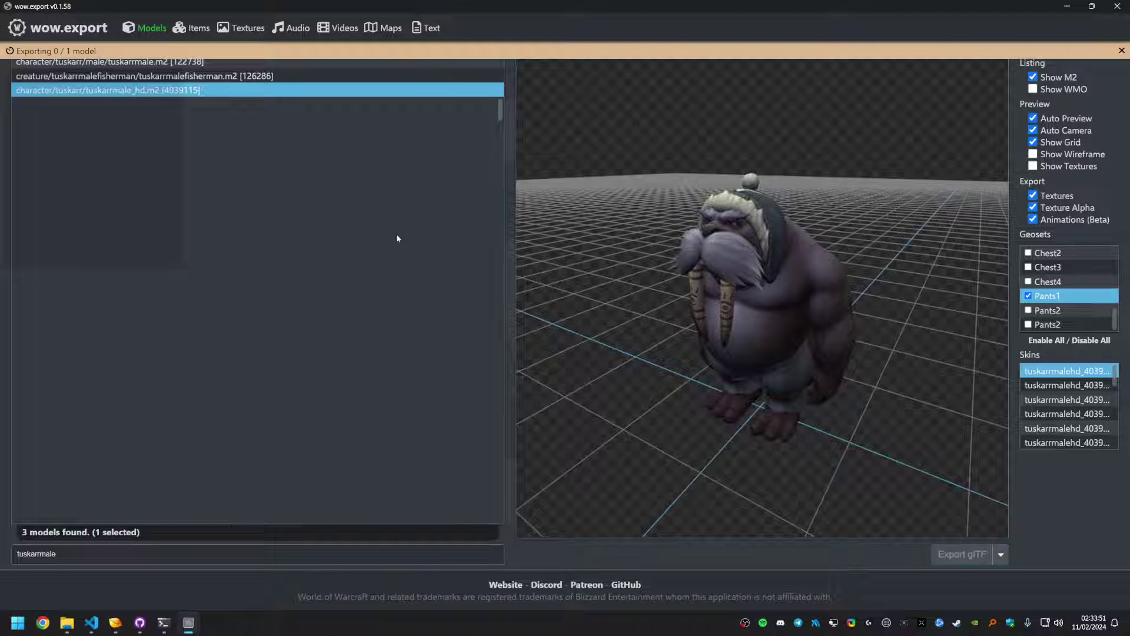
left_click(265, 53)
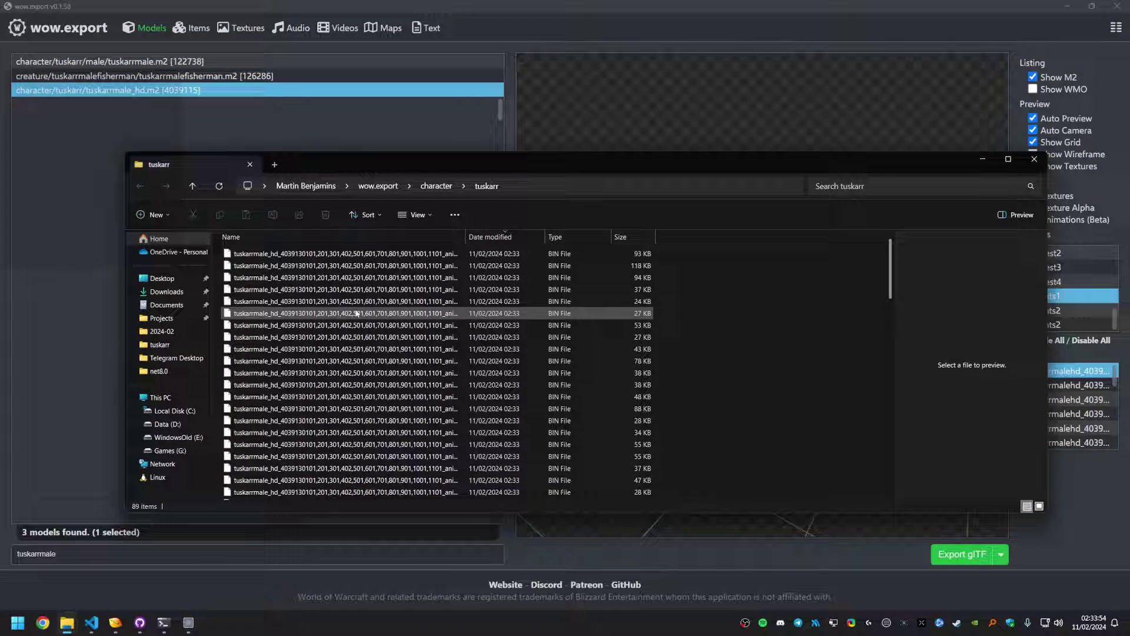
left_click_drag(465, 236, 543, 241)
scroll(532, 262, "down", 10)
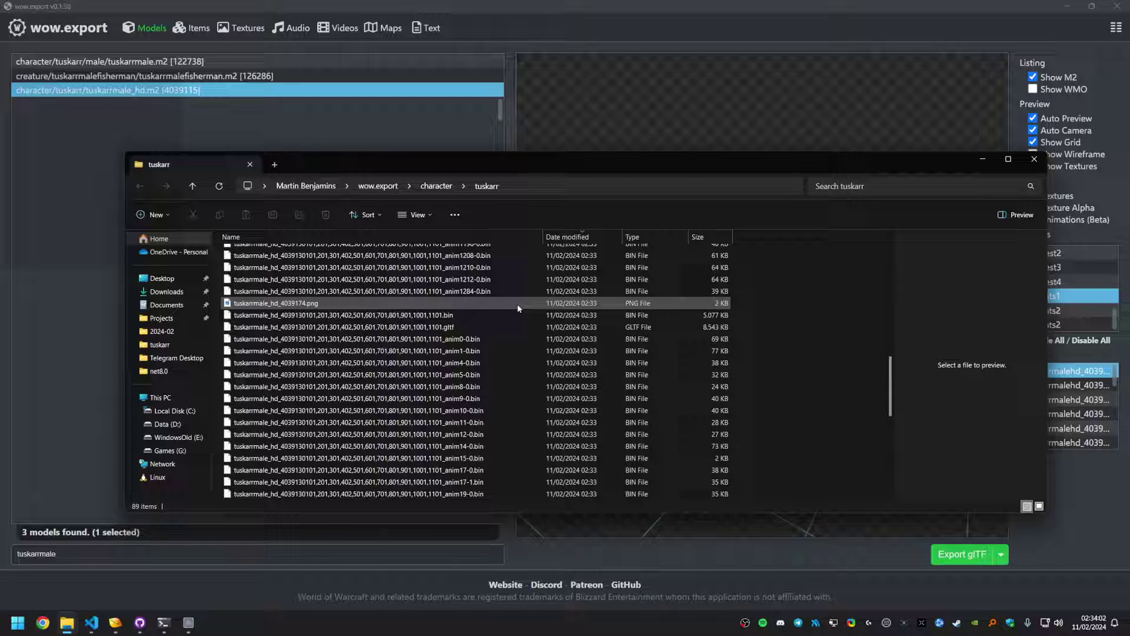
mouse_move(518, 308)
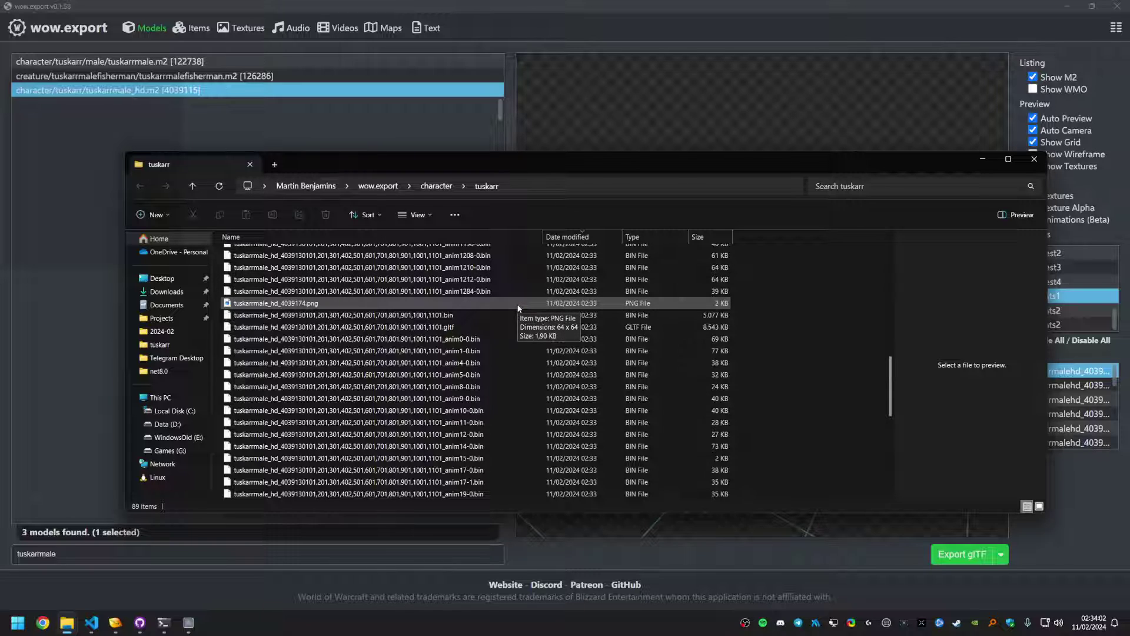
left_click(456, 333)
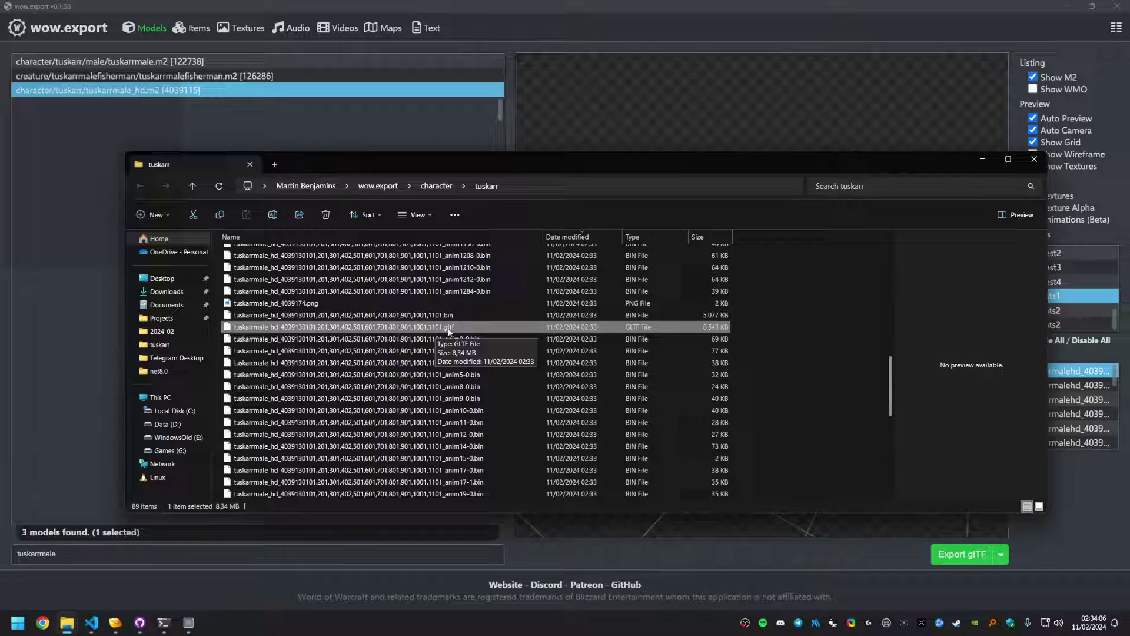
left_click_drag(444, 330, 365, 353)
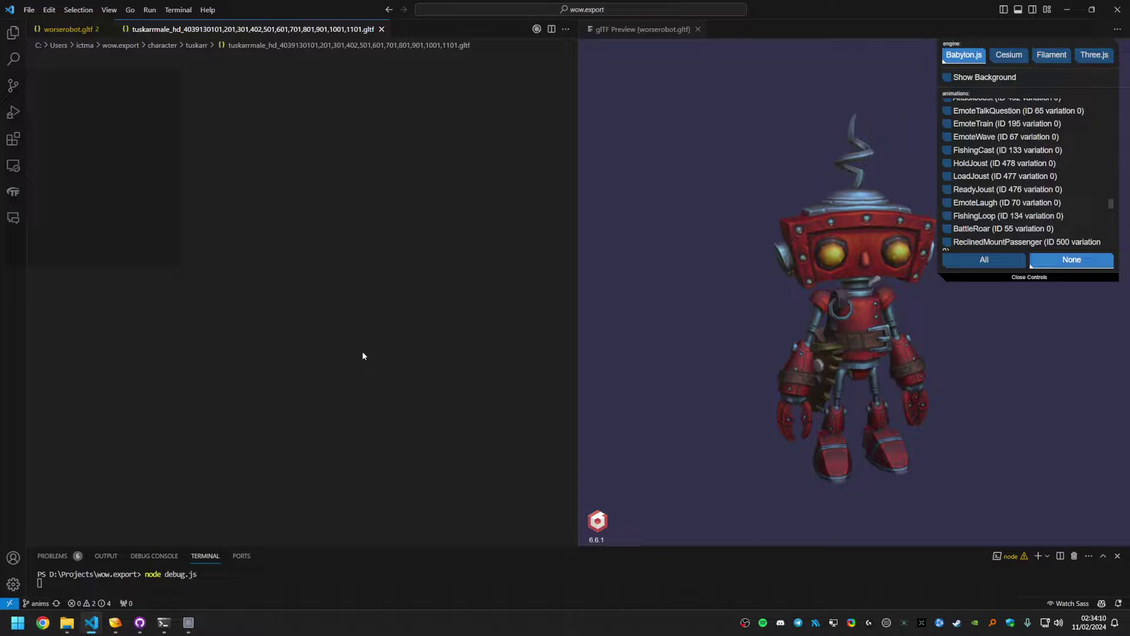
- Open a 3D glTF preview of the tuskarr file and render it with the Three.js engine
left_click(389, 256)
key("ctrl+shift+p")
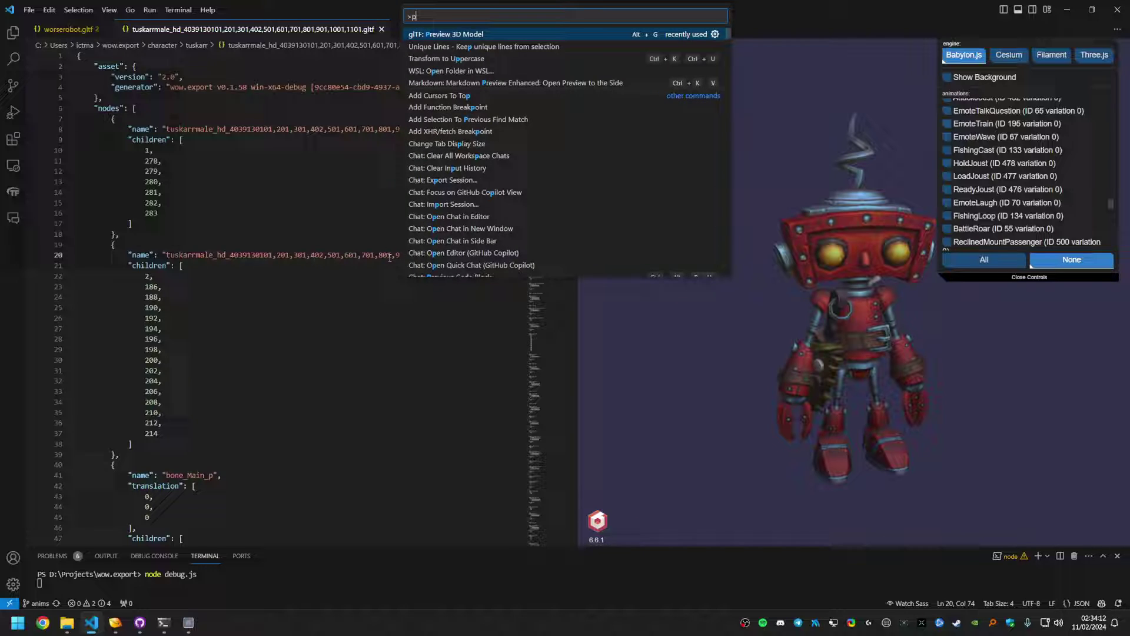
key("Return")
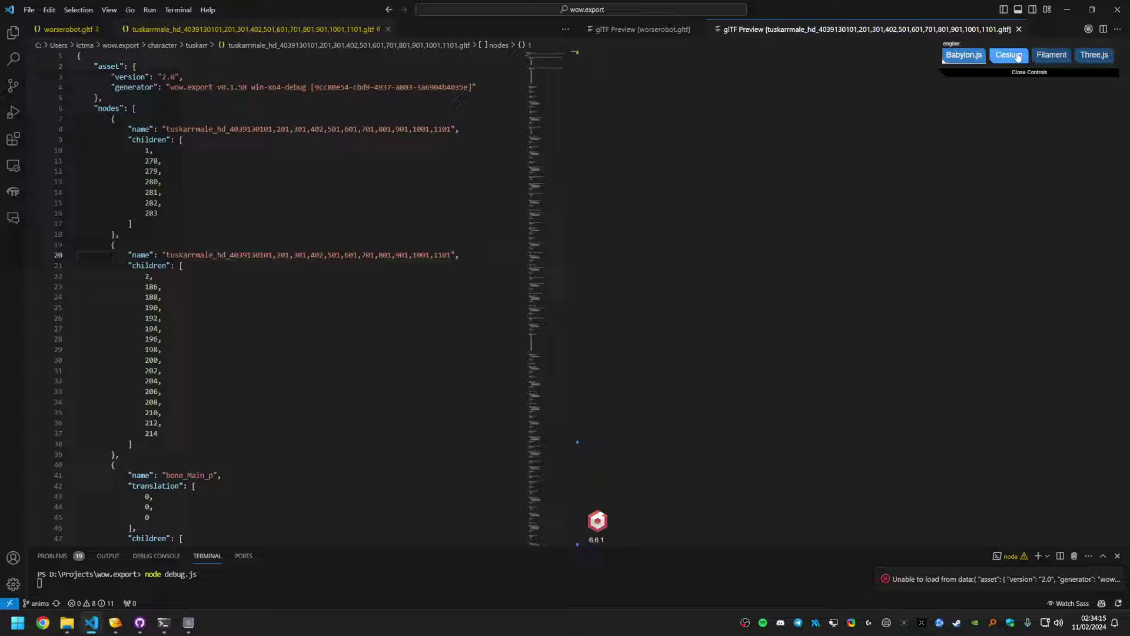
left_click(1093, 55)
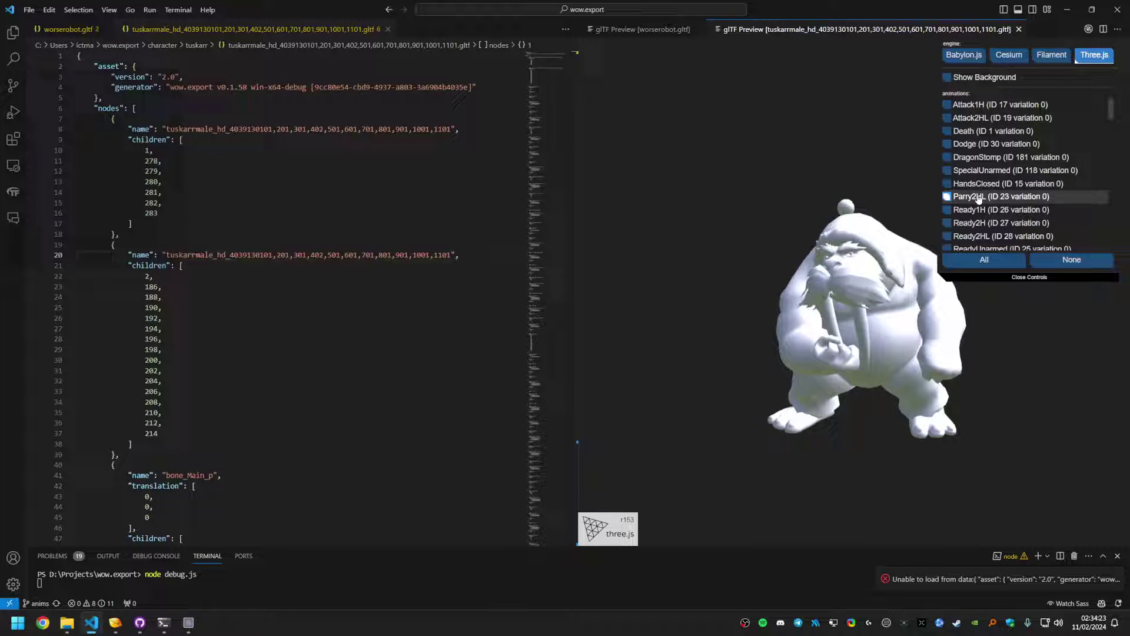
- Play the tuskarr's Stand, BattleRoar, LoadThrown and ReadySpellOmni animations, stopping each in turn
scroll(980, 197, "down", 2)
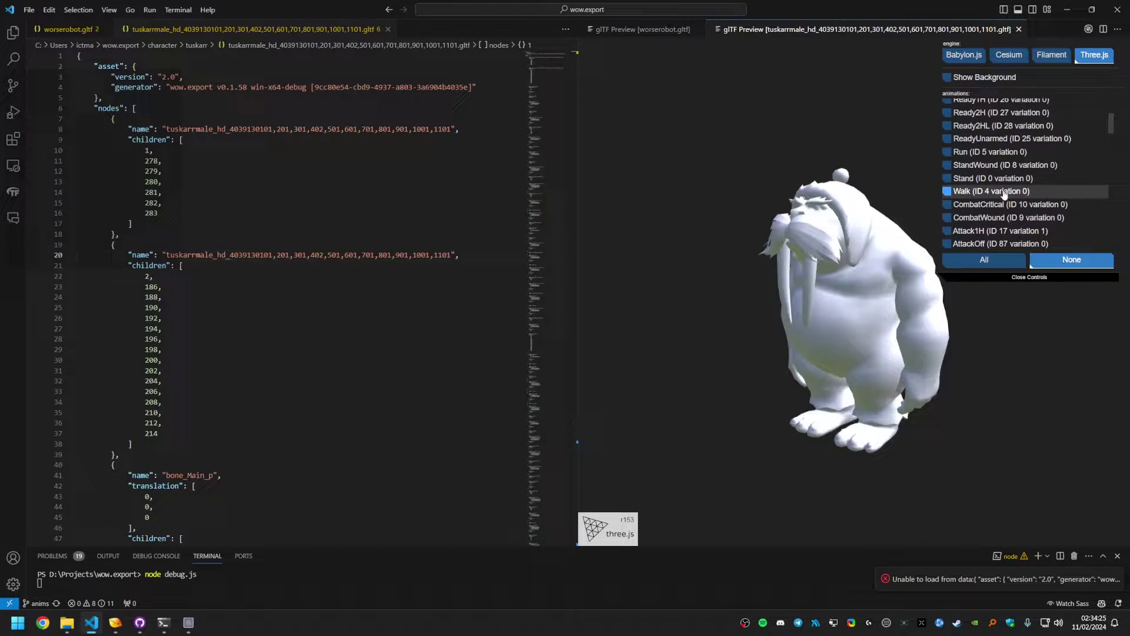
left_click(1006, 182)
scroll(1006, 181, "down", 2)
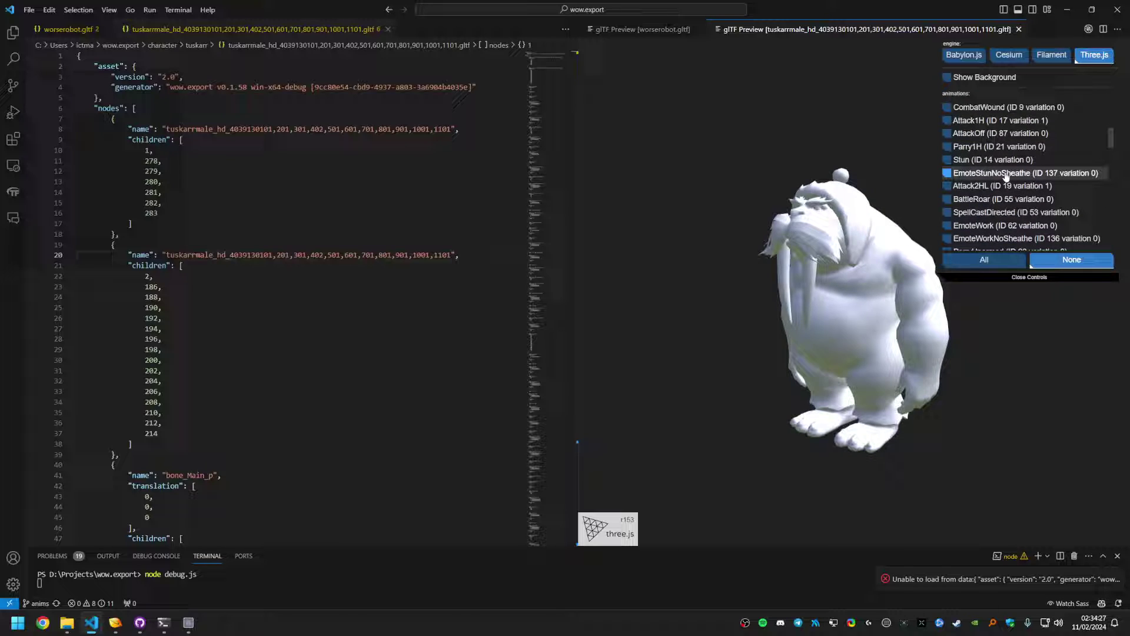
left_click(1005, 199)
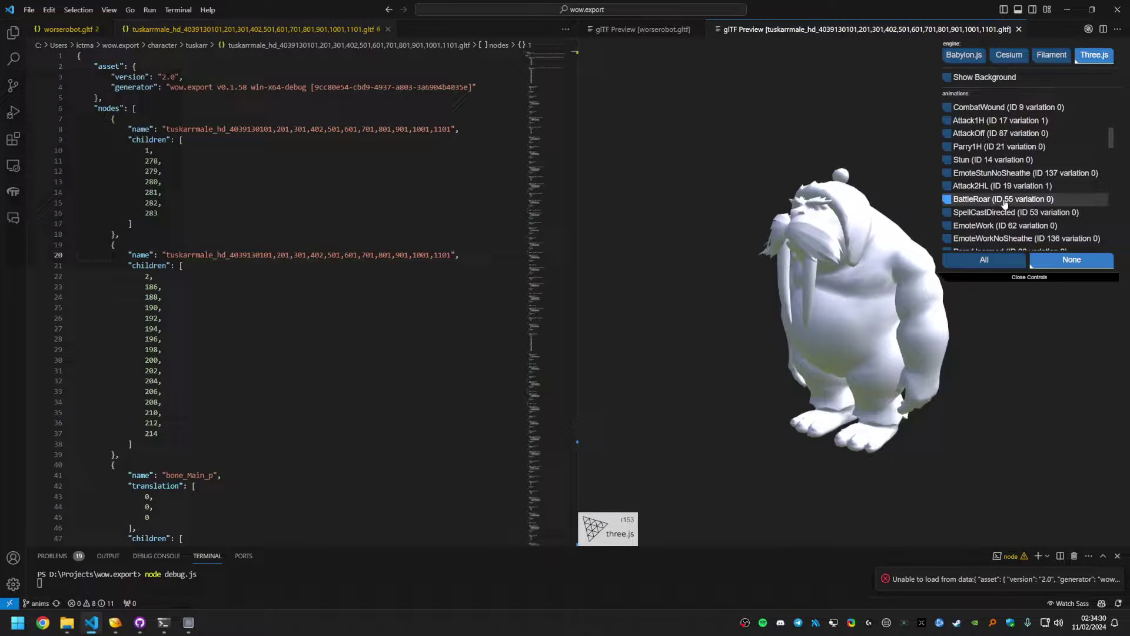
scroll(1007, 197, "down", 3)
left_click(1011, 191)
left_click(1011, 191)
scroll(1015, 177, "up", 1)
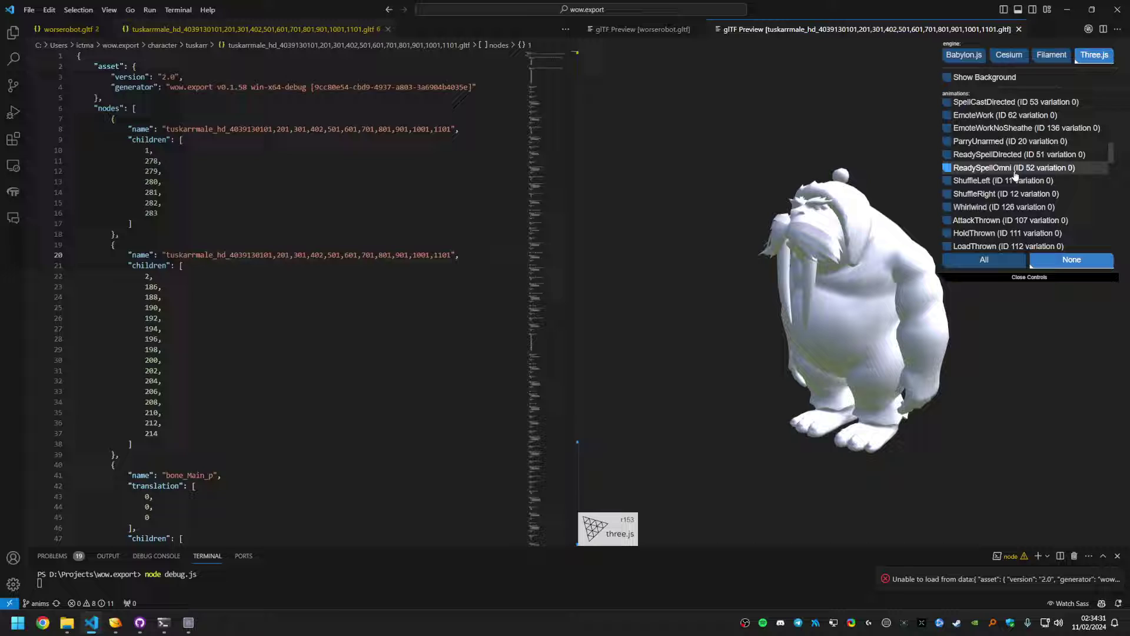
left_click(1003, 168)
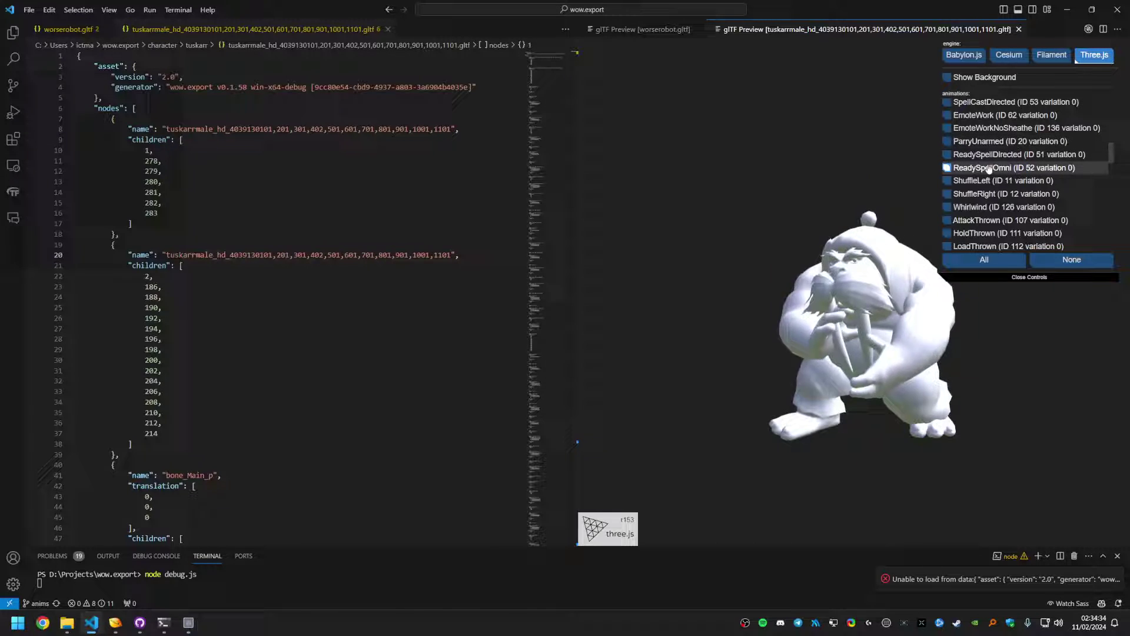
left_click(989, 167)
- Toggle EmoteWorkNoSheathe, EmoteReadLoop, WABarrelHold, SpellCastOmni and Cower on and off, leaving none playing
left_click(992, 130)
left_click(993, 129)
scroll(1007, 194, "down", 5)
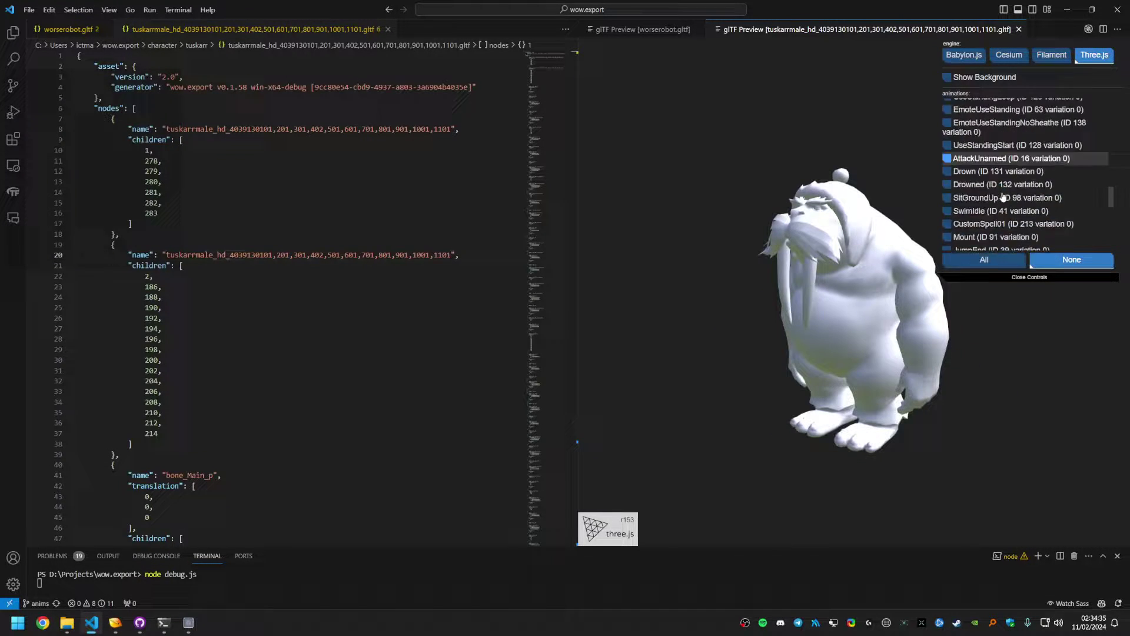
left_click(1005, 193)
left_click(1006, 193)
left_click(1003, 232)
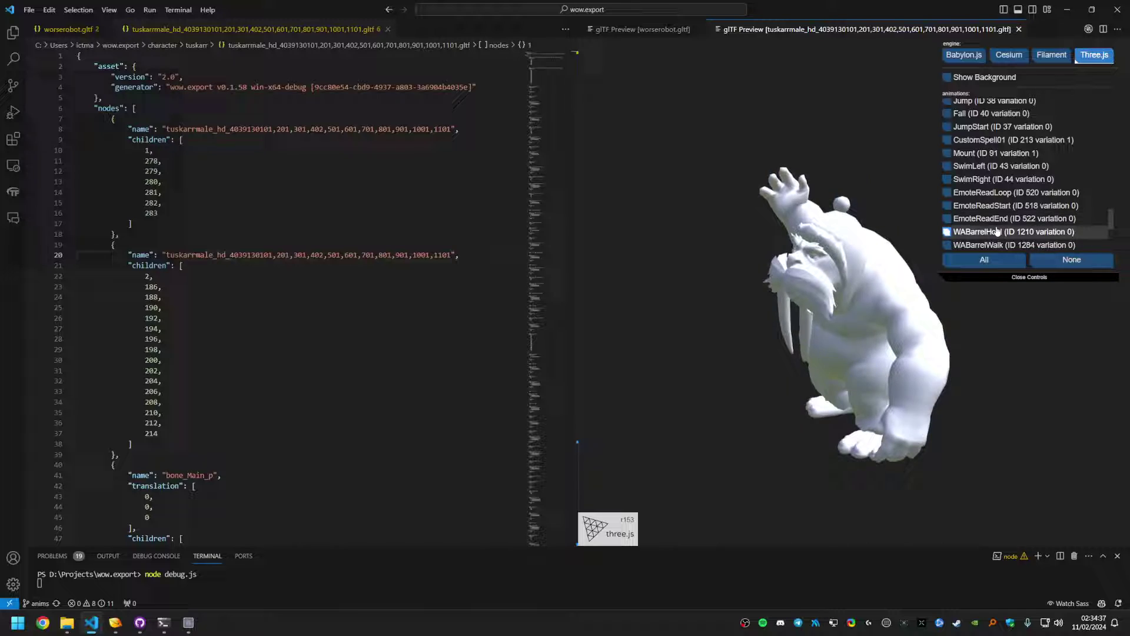
left_click(1004, 231)
scroll(1005, 224, "down", 3)
left_click(1006, 218)
left_click(1007, 218)
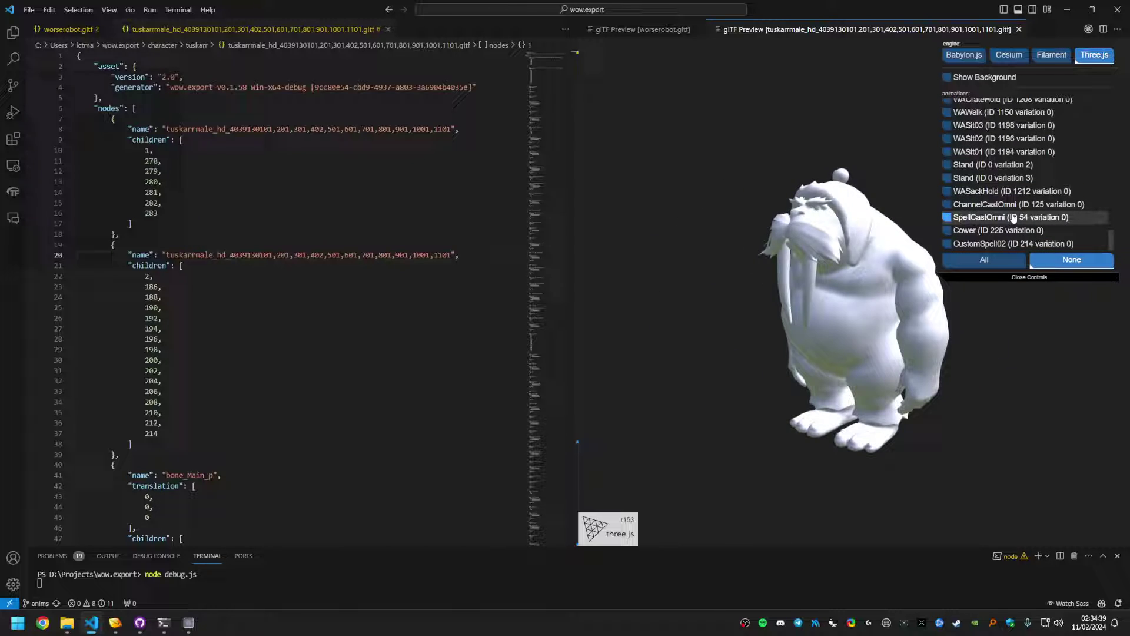
left_click(994, 230)
left_click(993, 236)
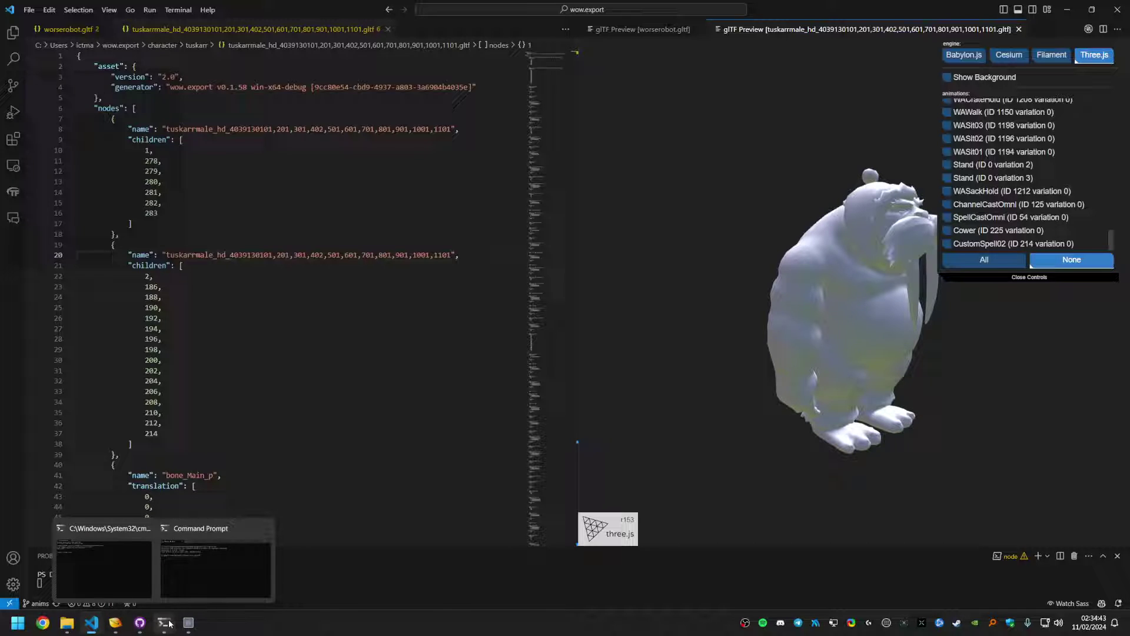
- Back in wow.export, search the models for Kalecgos and load igc_kalecgos3.m2
left_click(187, 624)
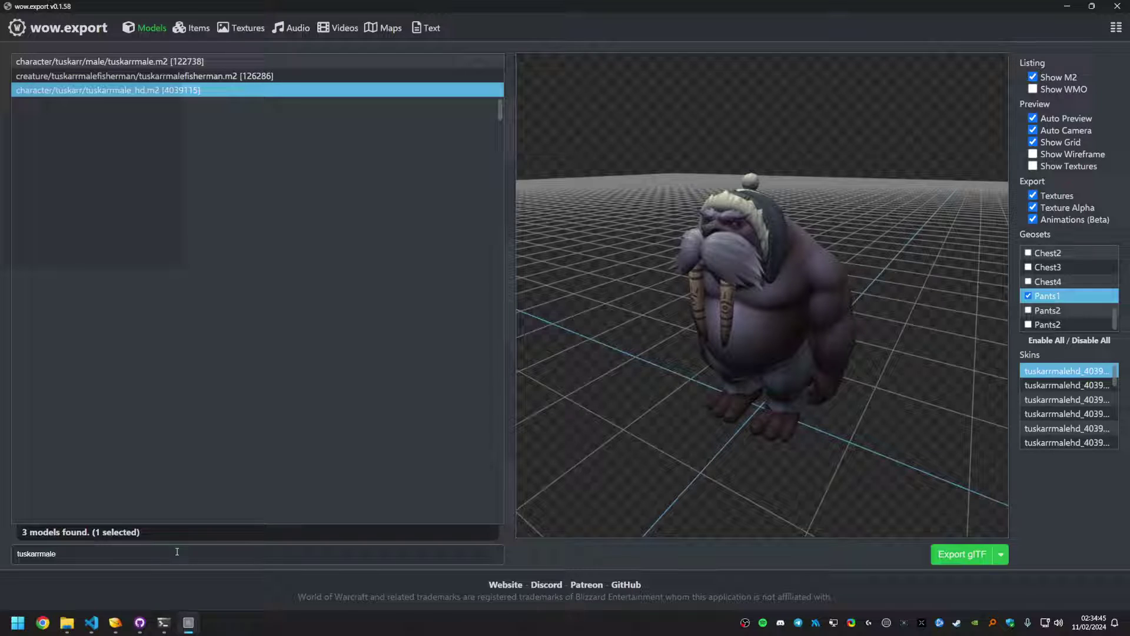
type("kaled")
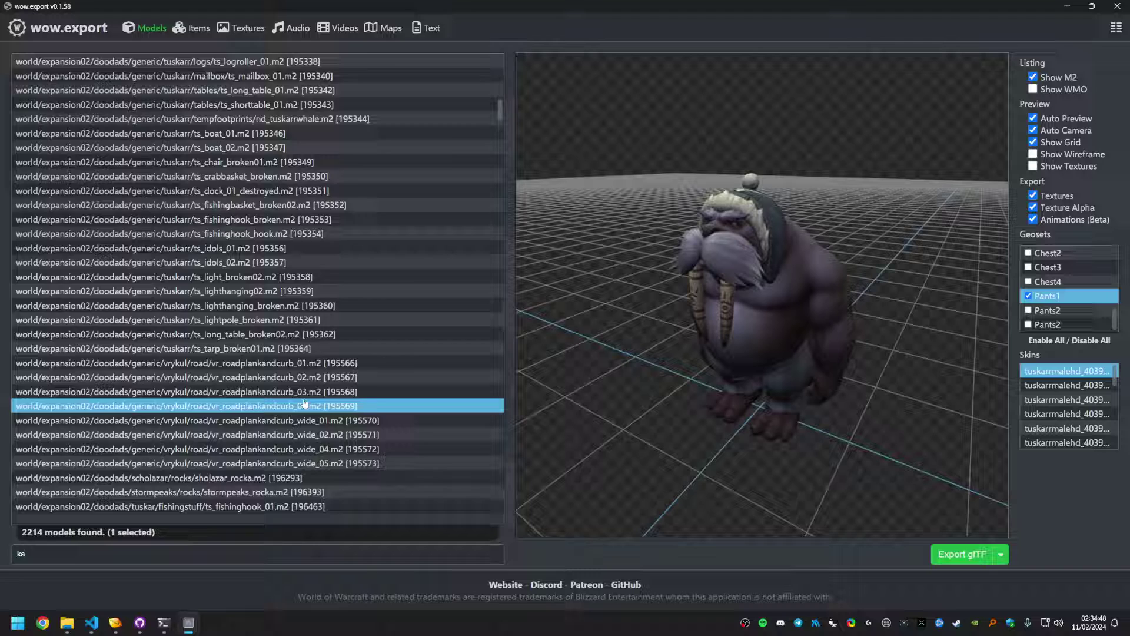
left_click(174, 77)
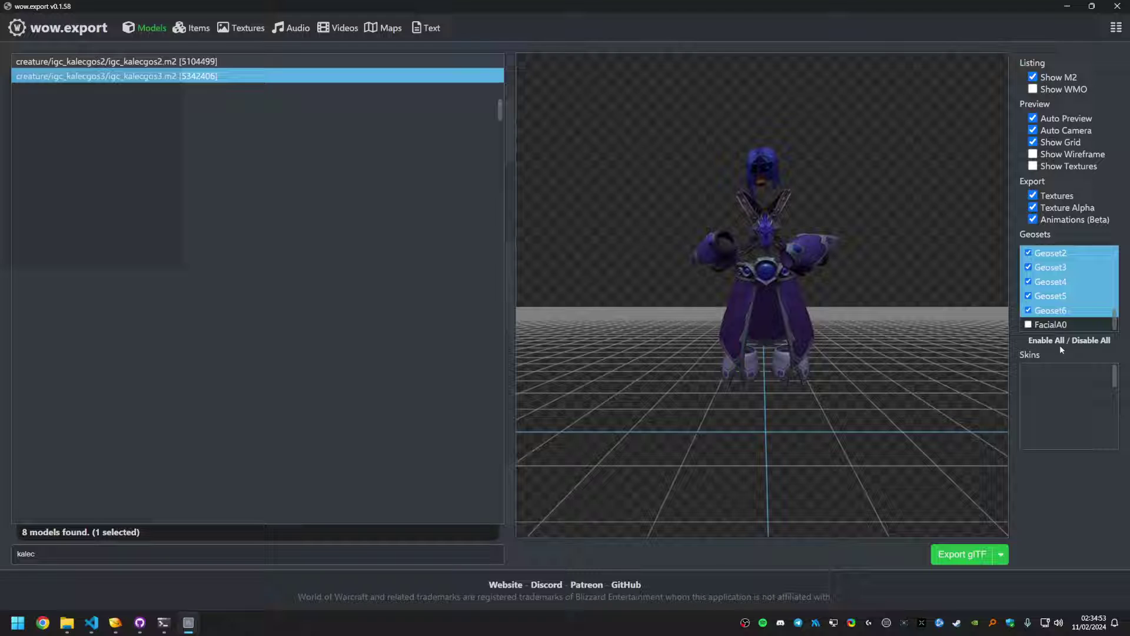
- Show the FacialA0 geoset, hide Geoset6 and Geoset5 to remove the sunglasses, and orbit the model
left_click(1030, 324)
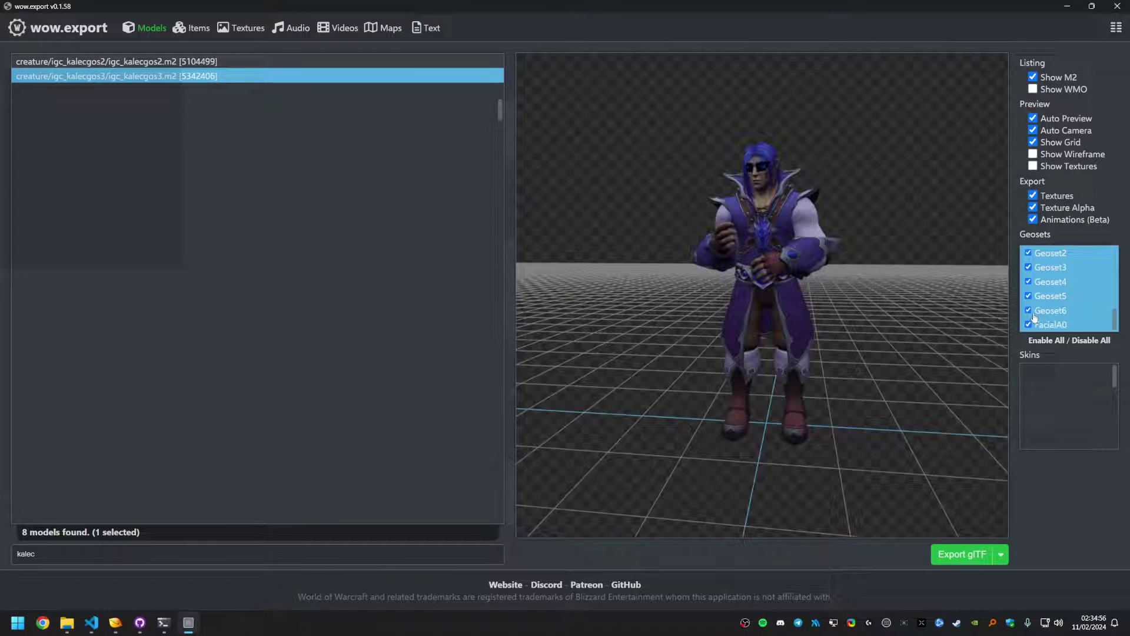
left_click(1031, 311)
left_click(1031, 296)
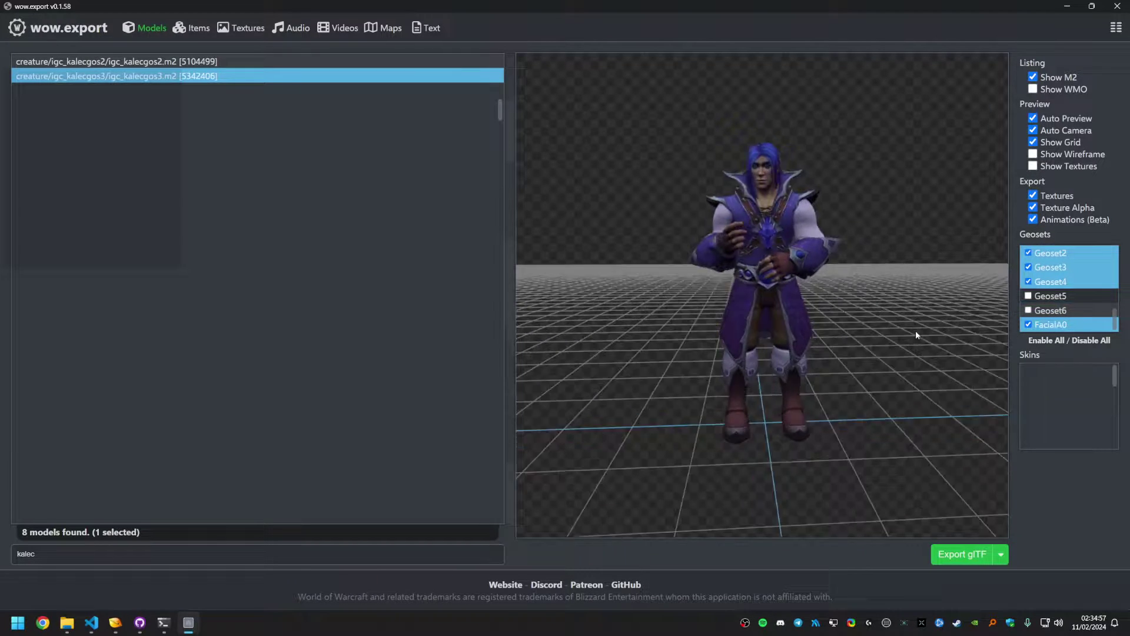
left_click_drag(916, 335, 921, 343)
left_click_drag(884, 386, 906, 533)
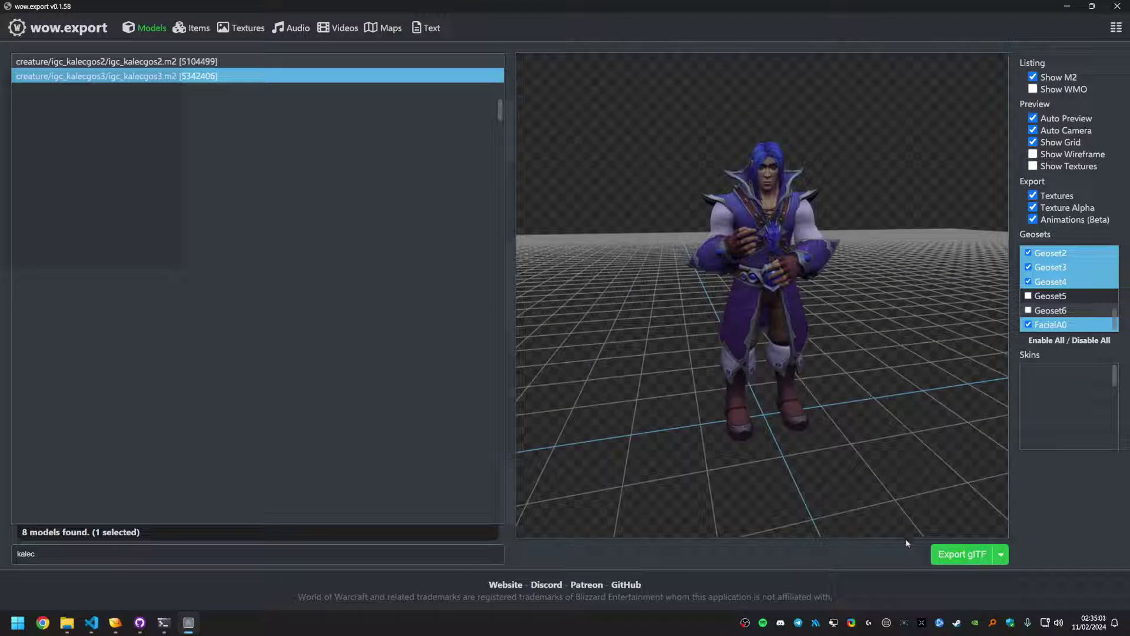
- Export igc_kalecgos3 as glTF and drag igc_kalecgos3.gltf from File Explorer into VS Code
left_click(957, 560)
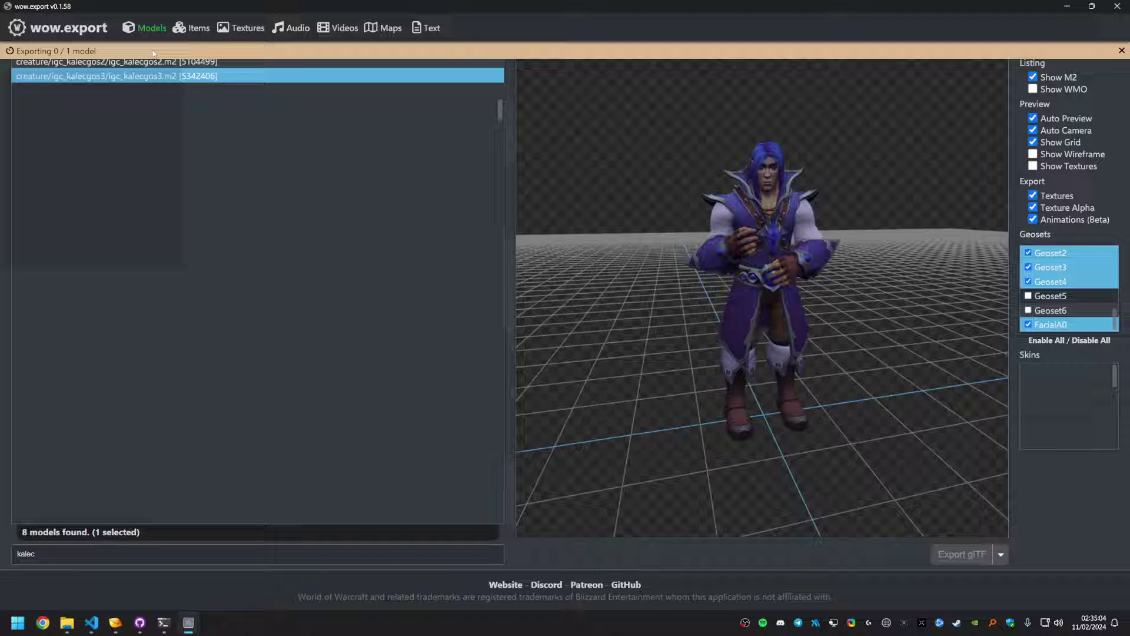
left_click(281, 51)
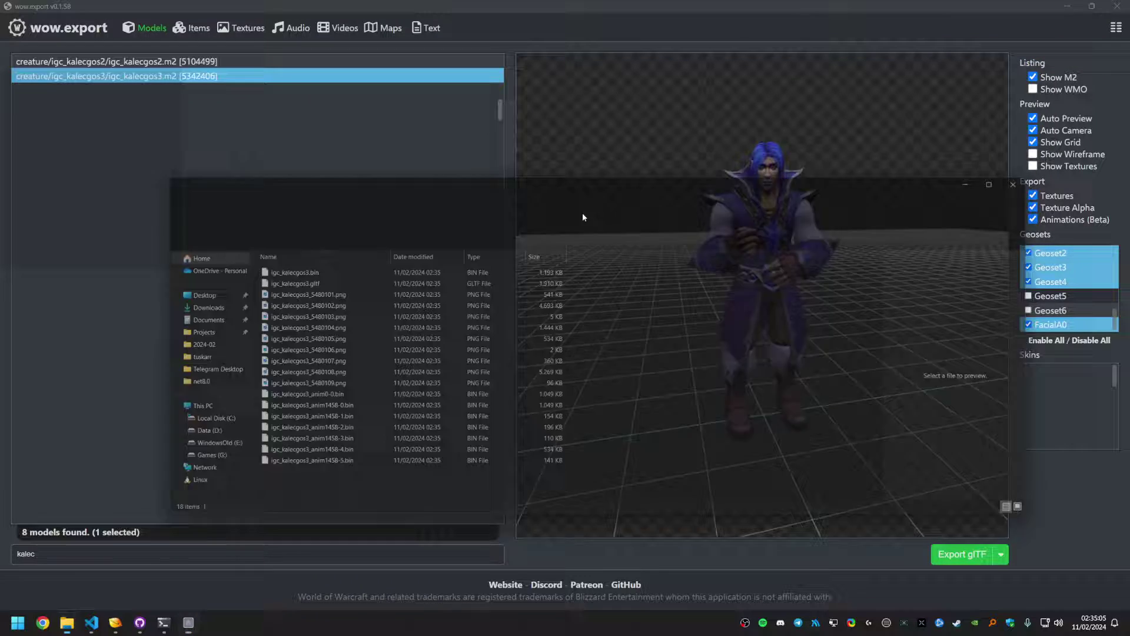
left_click(299, 280)
left_click_drag(299, 281, 359, 287)
- Open a 3D glTF preview of igc_kalecgos3.gltf and play, then stop, the Stand animation
left_click(352, 260)
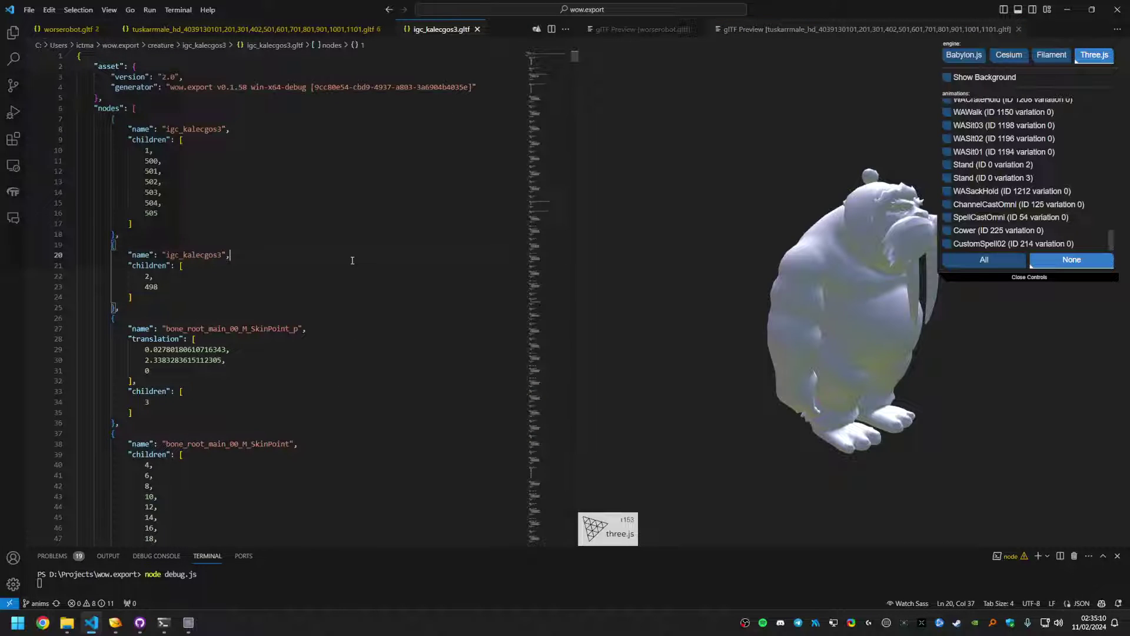
key("ctrl+shift+p")
key("Return")
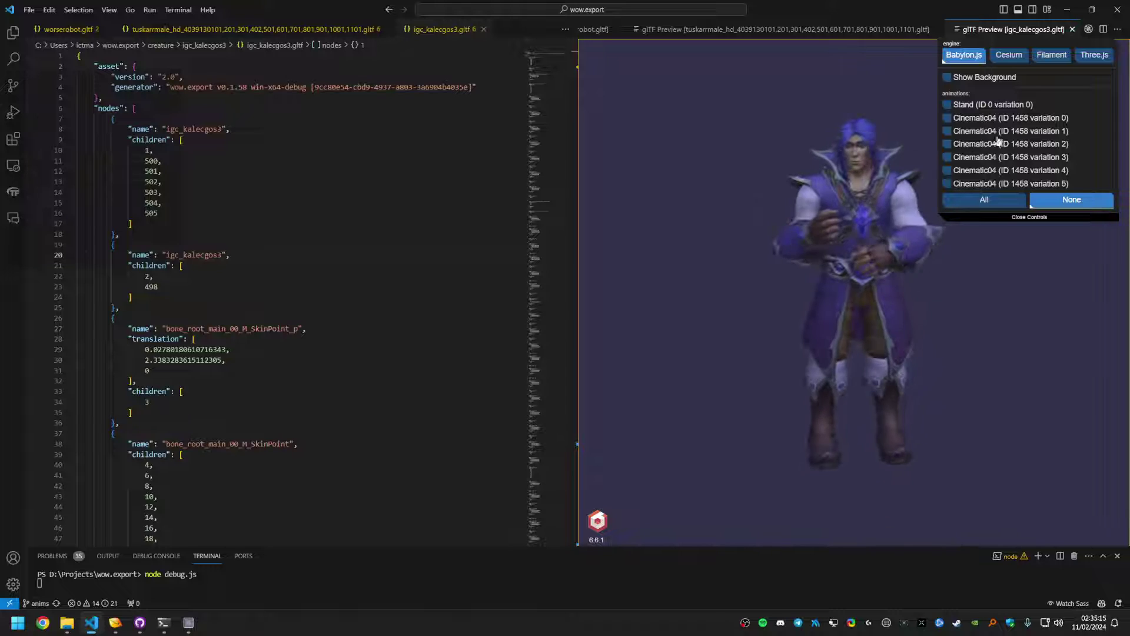
left_click(1000, 104)
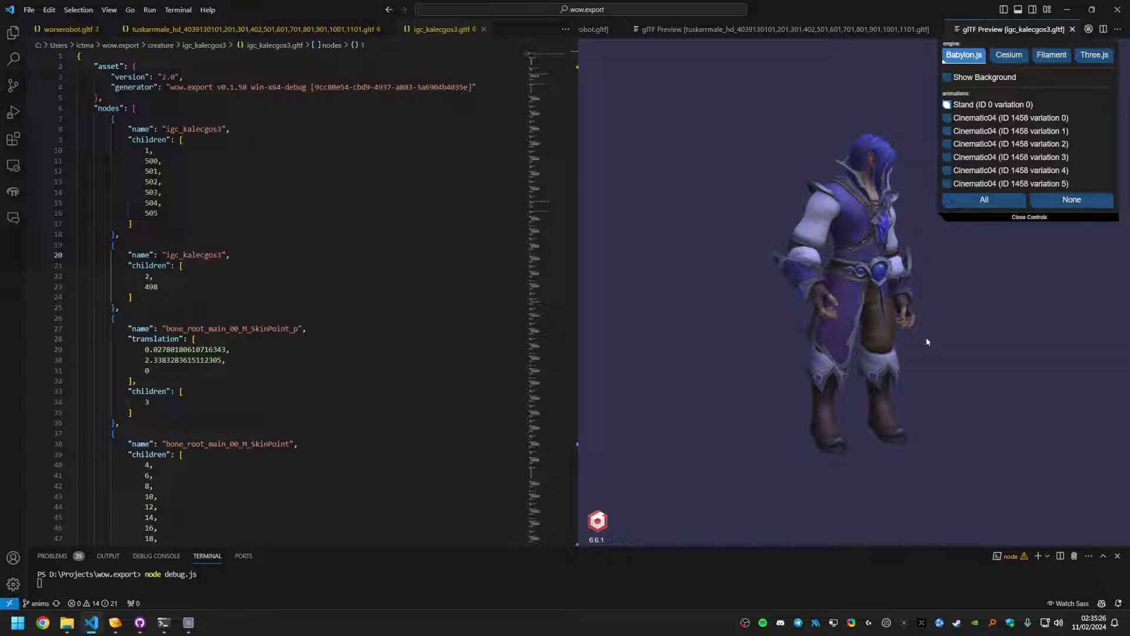
left_click(986, 106)
- Play Cinematic04 variations 0 through 5 in turn, turning Kalecgos to face right
left_click(993, 126)
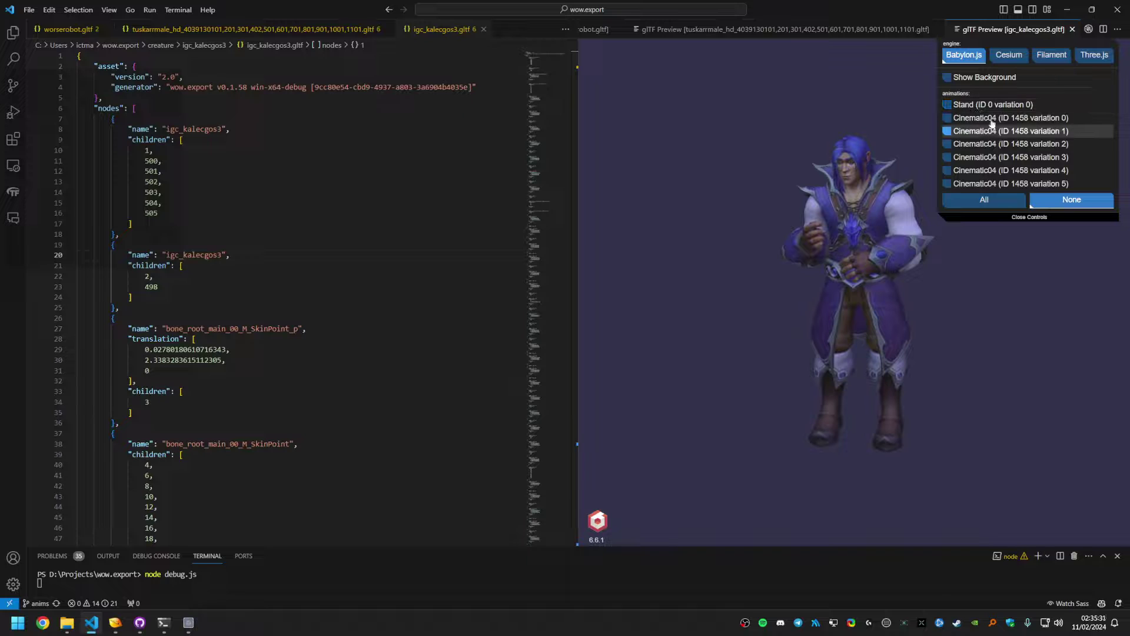
left_click(982, 131)
mouse_move(800, 207)
left_mouse_down()
mouse_move(875, 206)
mouse_move(810, 208)
left_mouse_up()
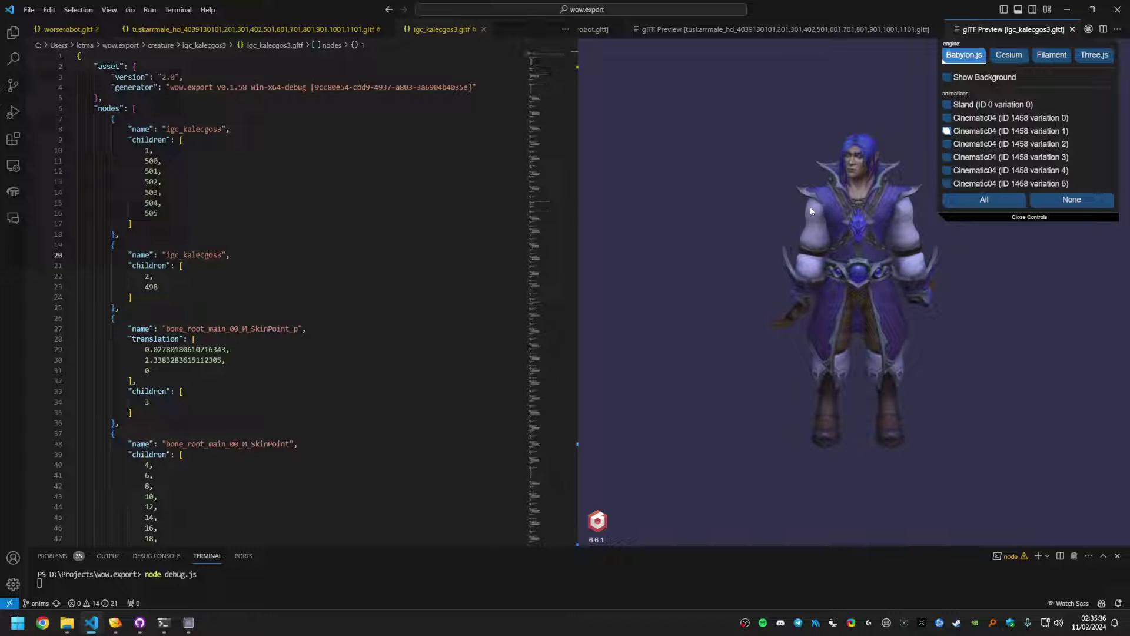
left_click(993, 145)
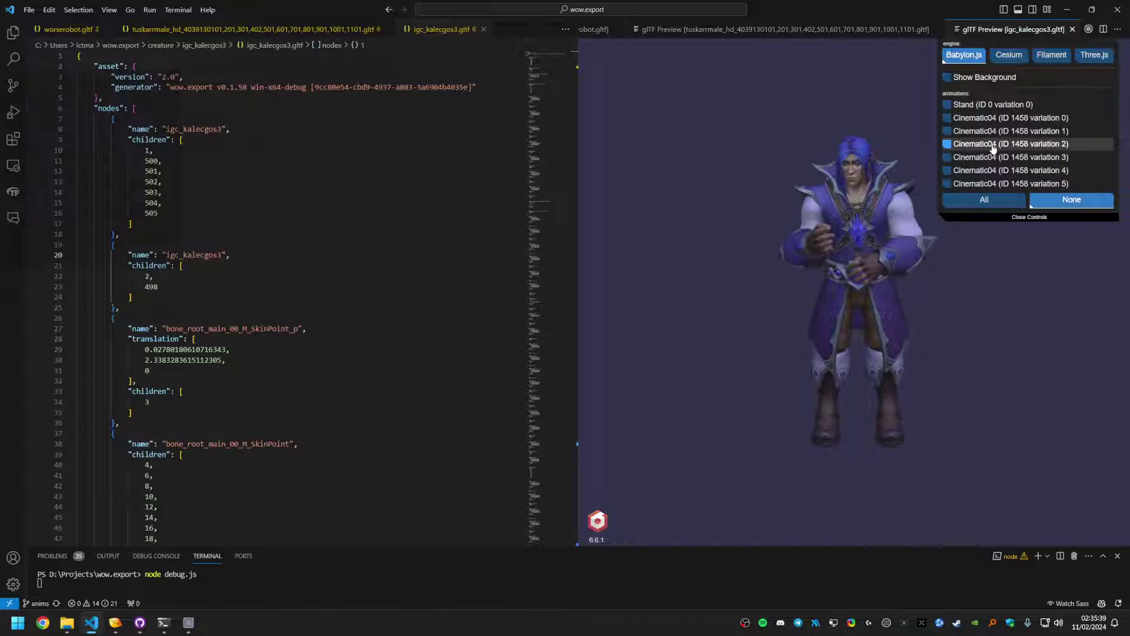
left_click(989, 157)
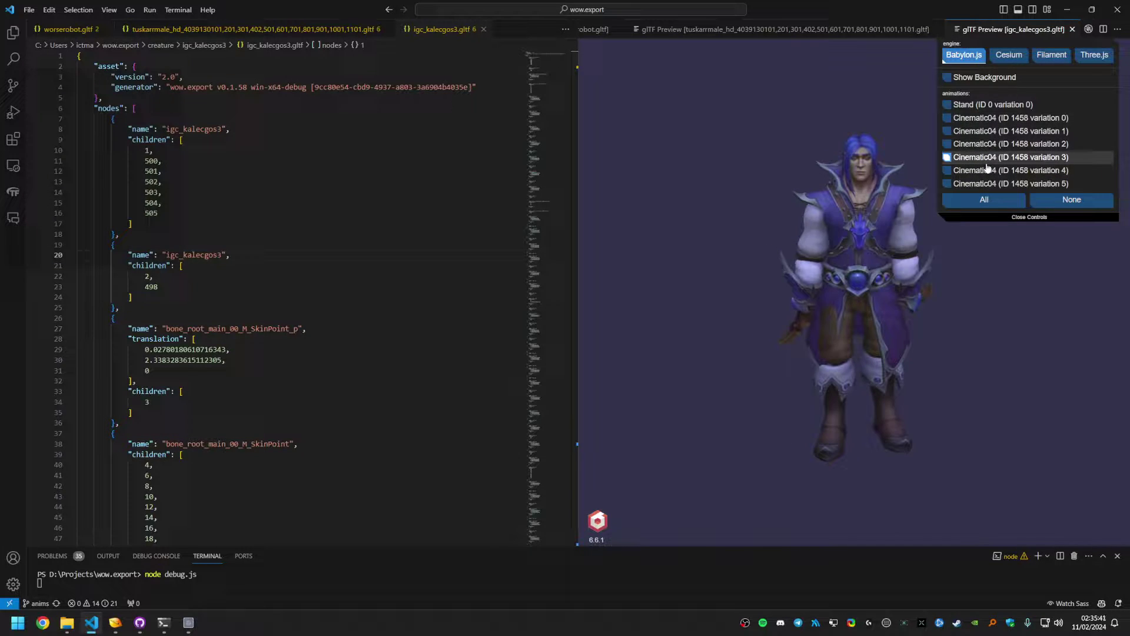
left_click(985, 184)
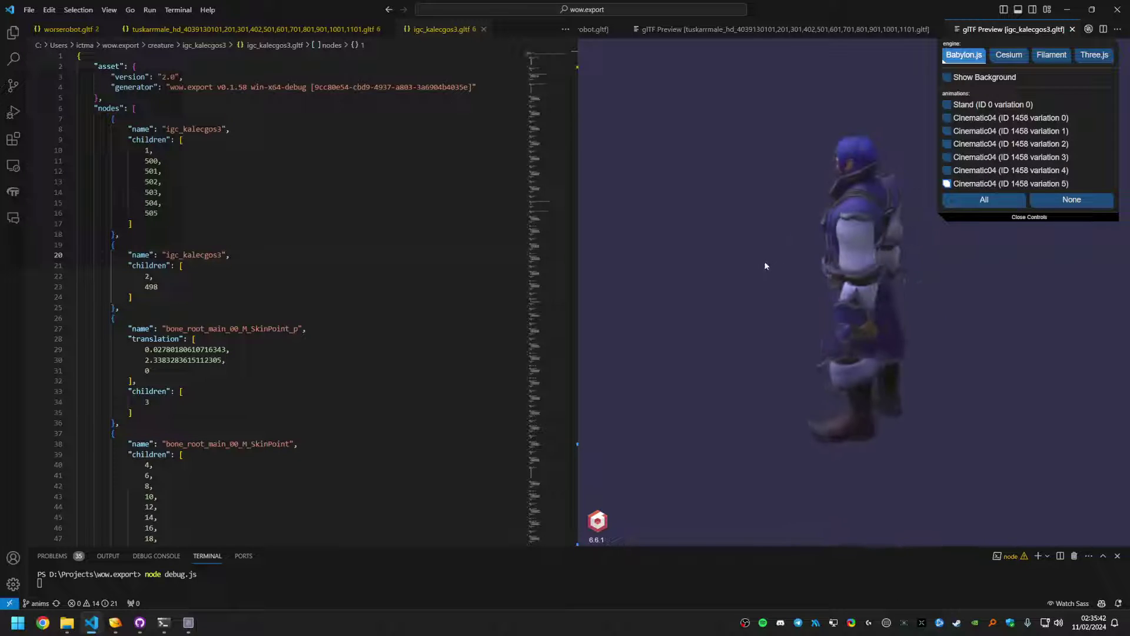
left_click(1011, 170)
left_click(1010, 172)
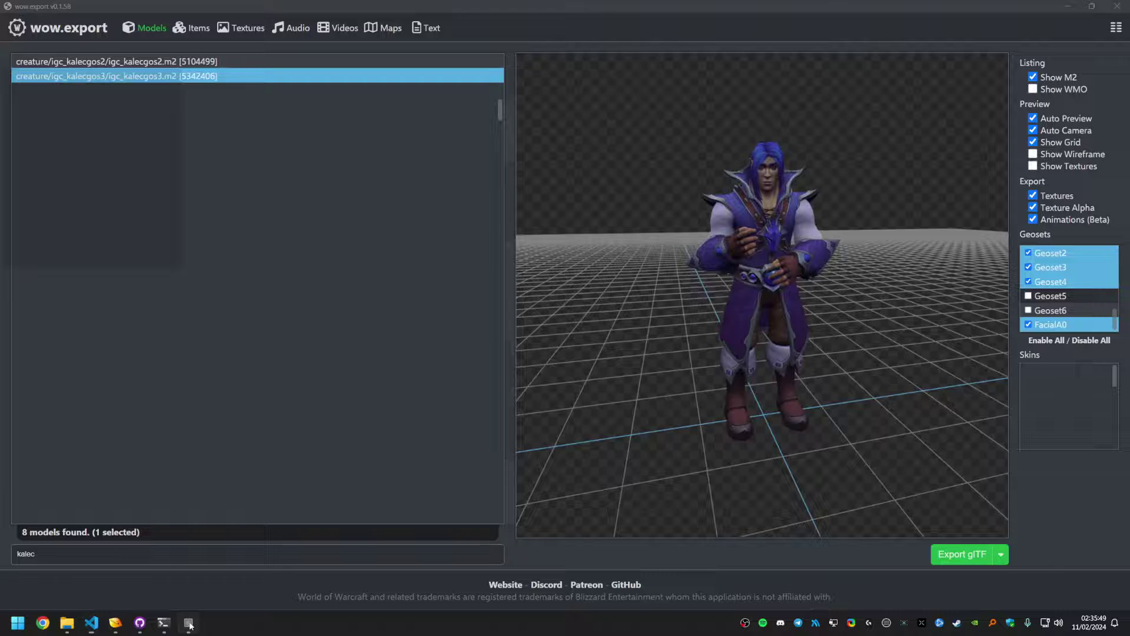
- In wow.export, replace the kalec model filter with 'anduin'
left_click(189, 622)
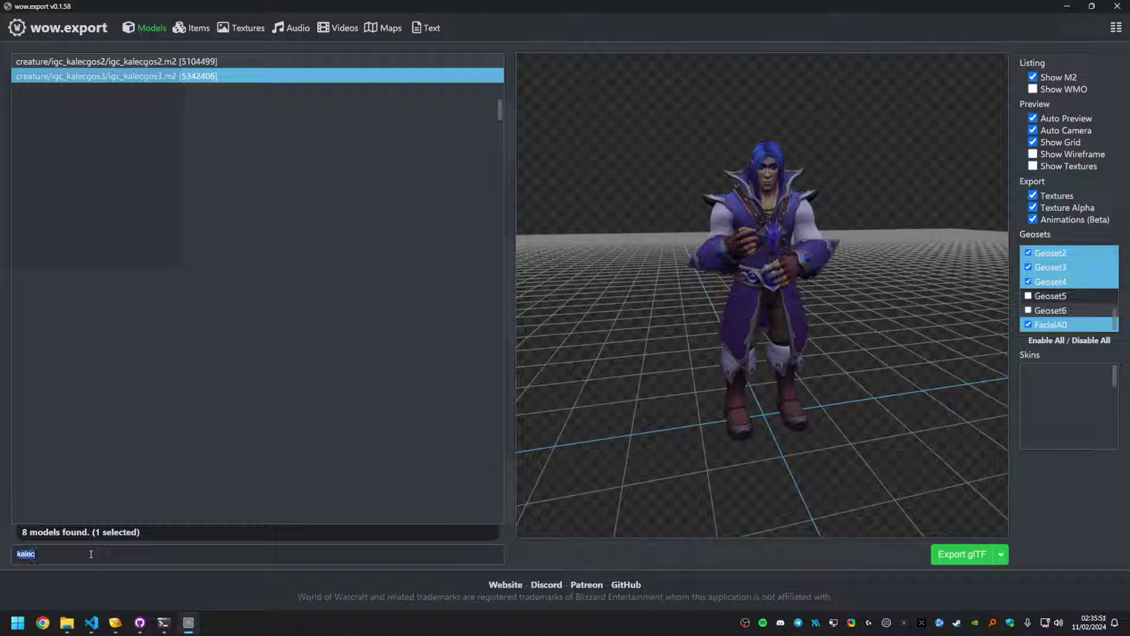
key("BackSpace")
type("anduin")
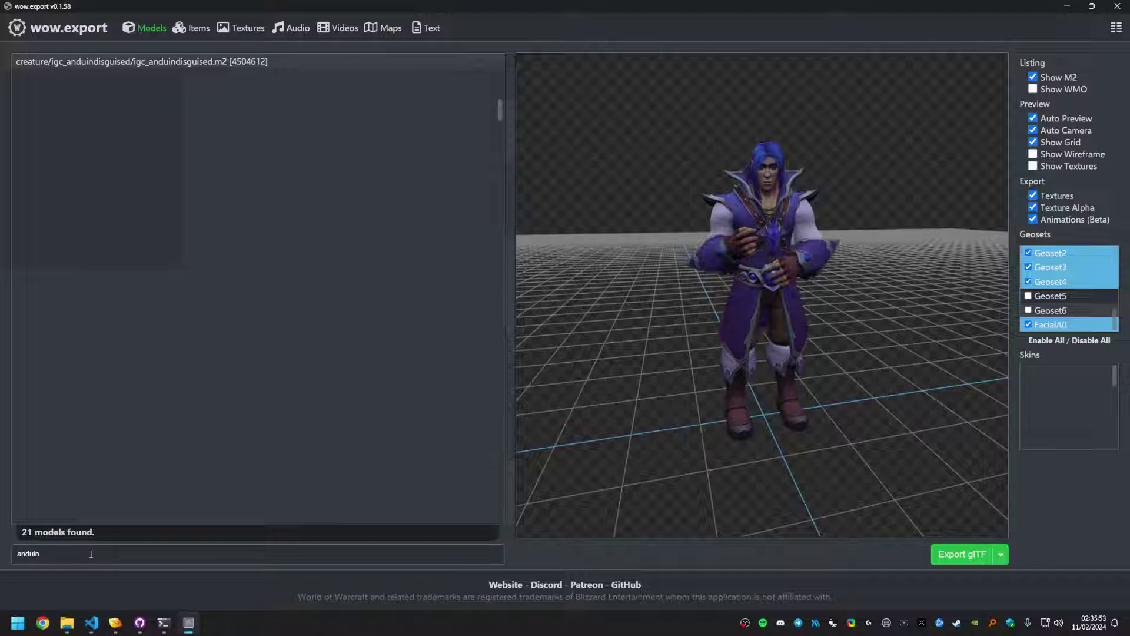
key("BackSpace")
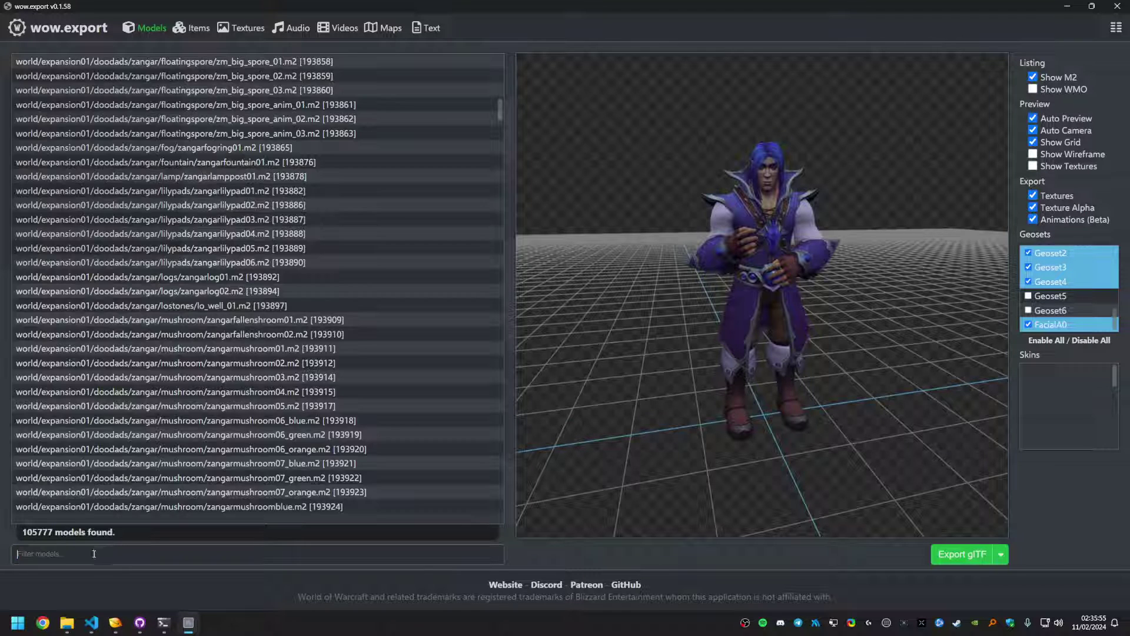
type("anduin")
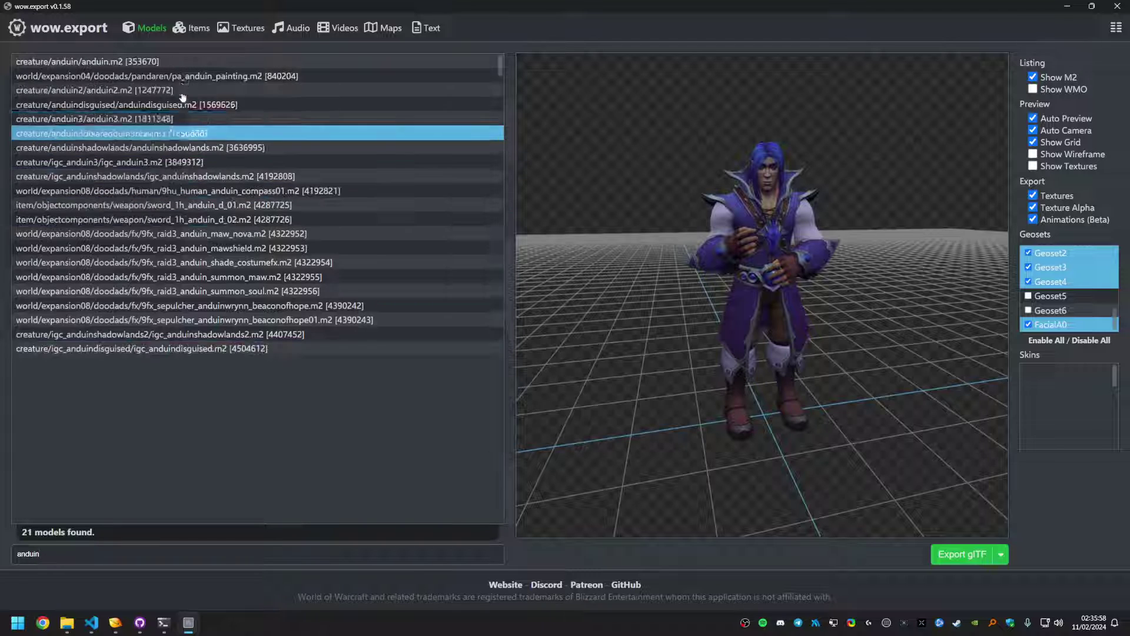
- Export igc_anduin3.m2 as glTF and open igc_anduin3.gltf in VS Code
left_click(182, 162)
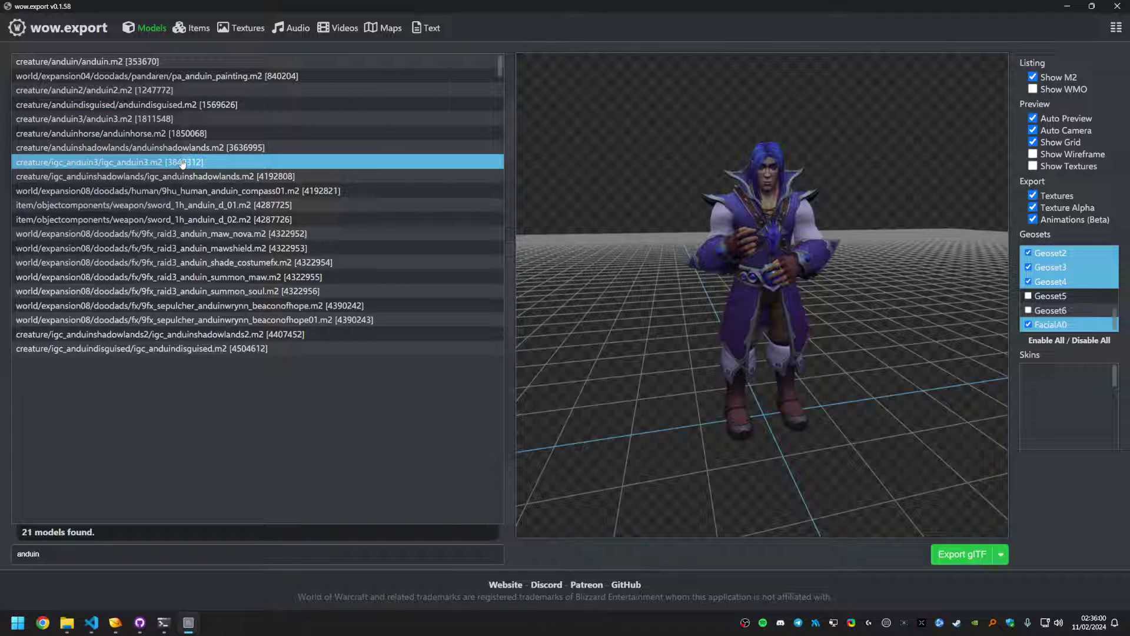
left_click(190, 164)
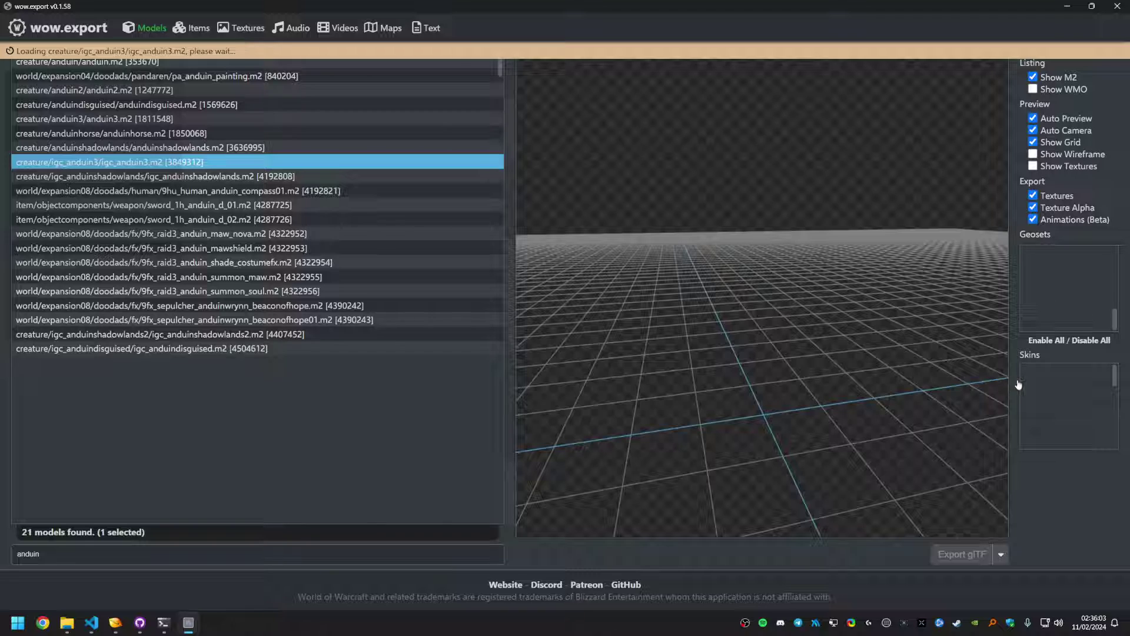
left_click(958, 553)
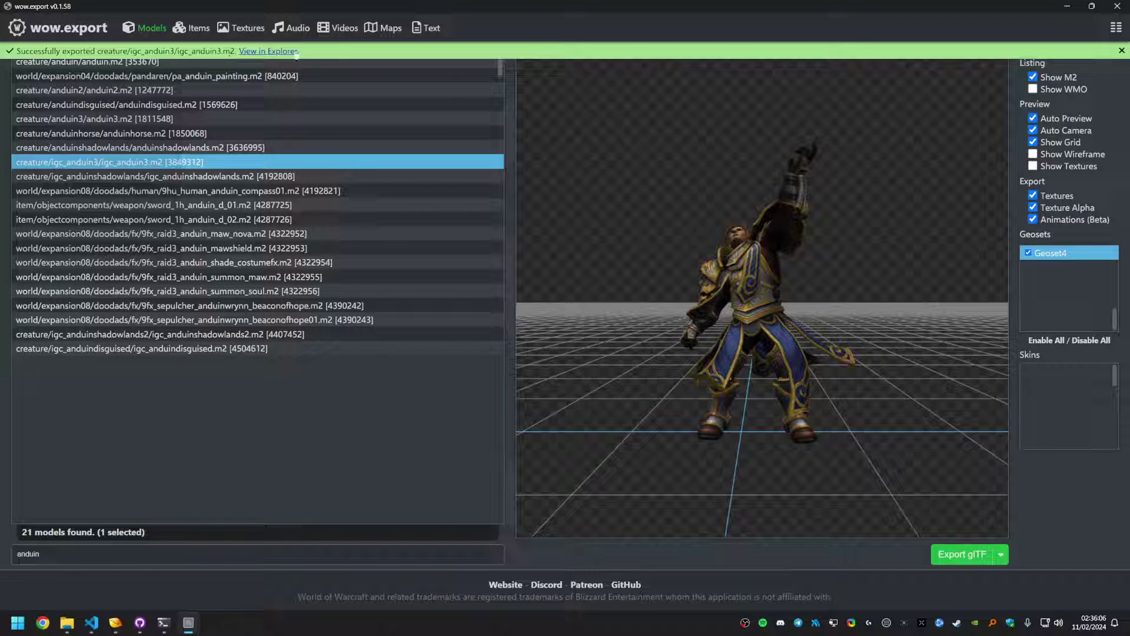
left_click(282, 51)
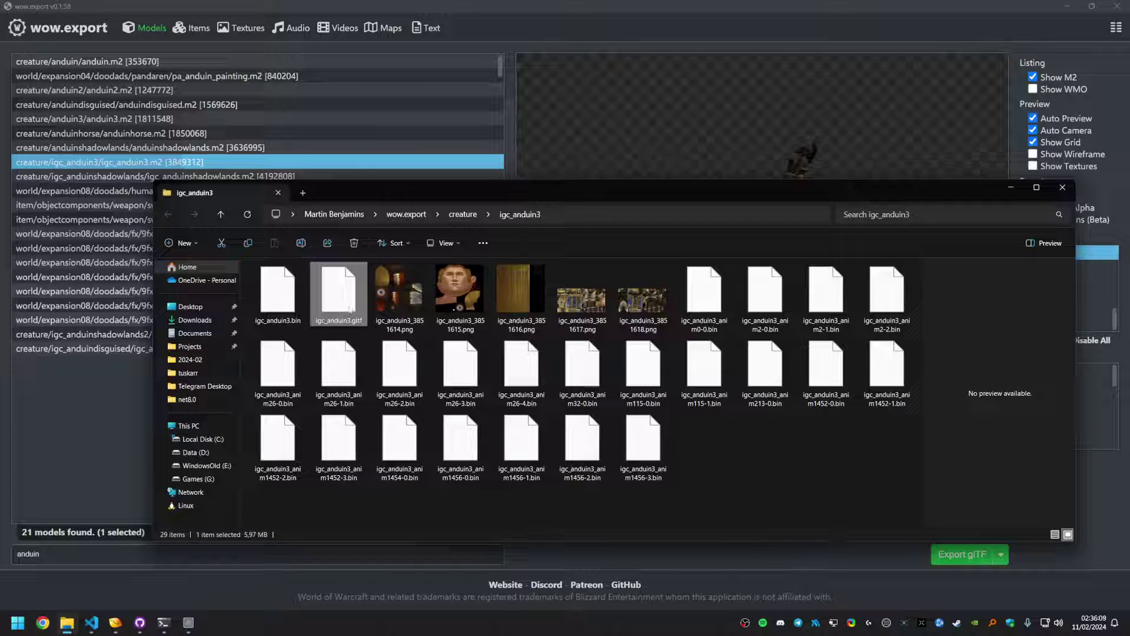
left_click_drag(349, 310, 471, 371)
- Open the 'glTF: Preview 3D Model' preview of igc_anduin3.gltf
key("ctrl+shift+p")
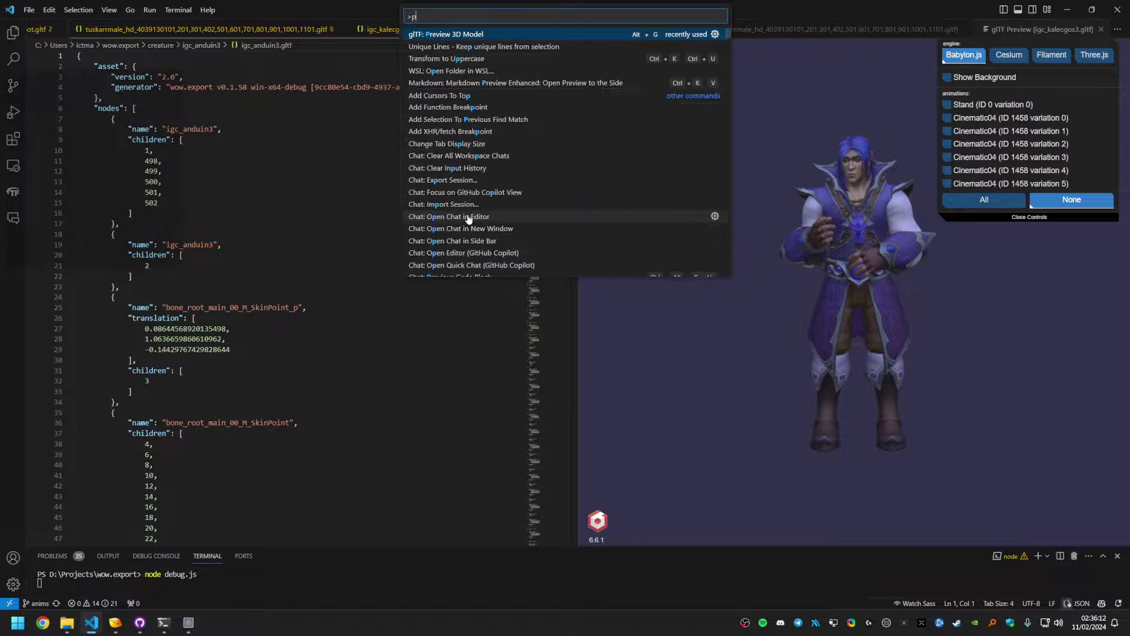
key("Return")
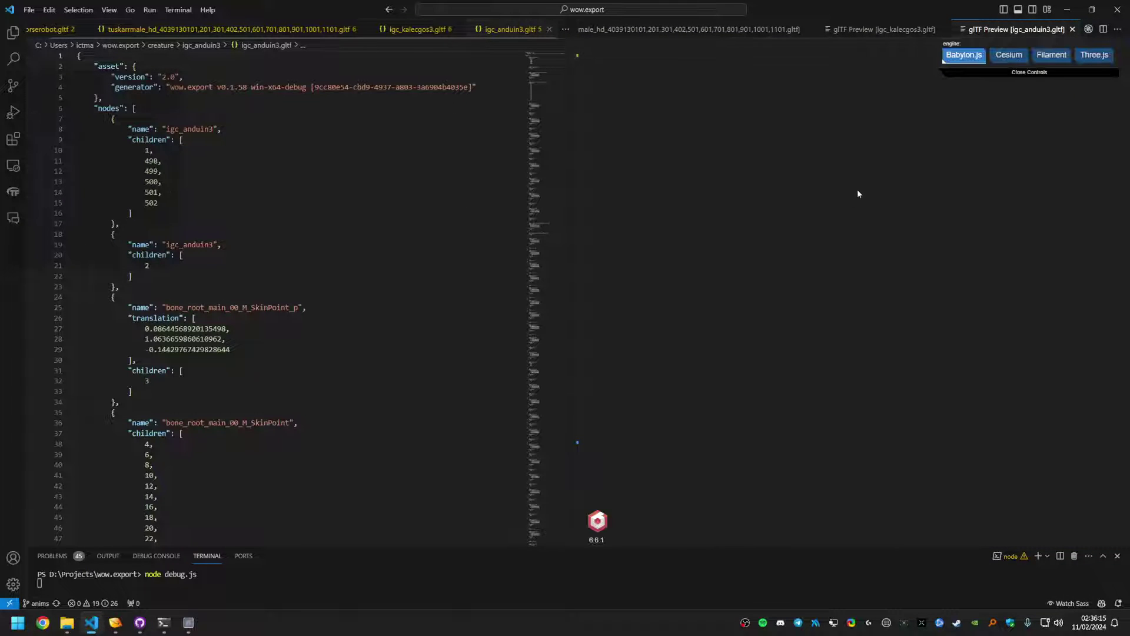
scroll(811, 144, "up", 5)
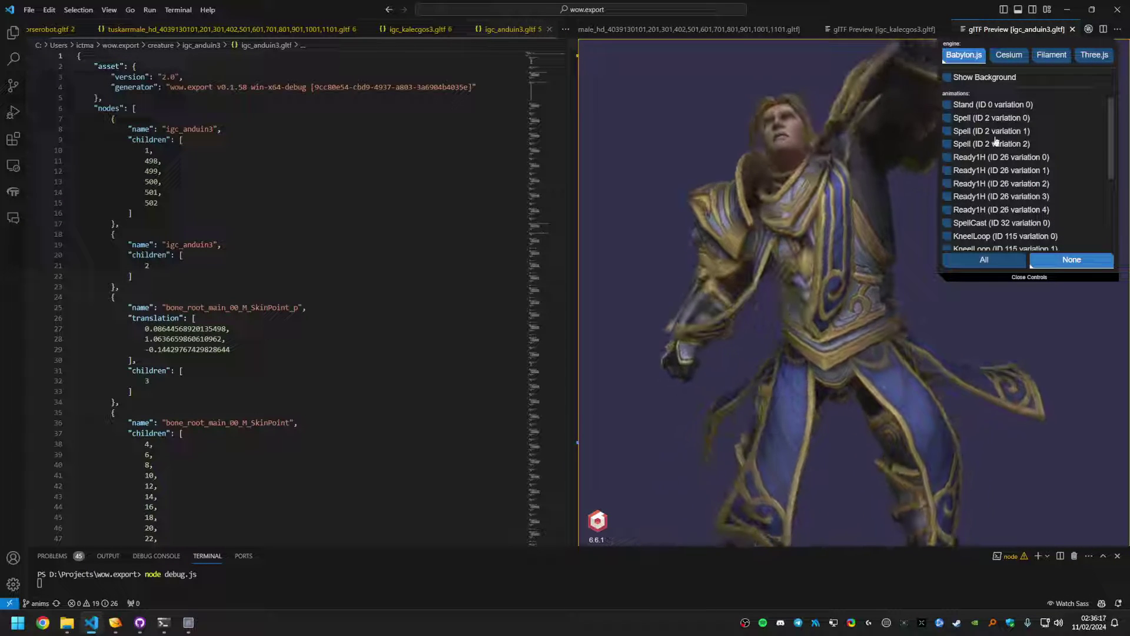
- Toggle the Stand animation on and off, then play Spell (ID 2 variation 1)
left_click(1014, 106)
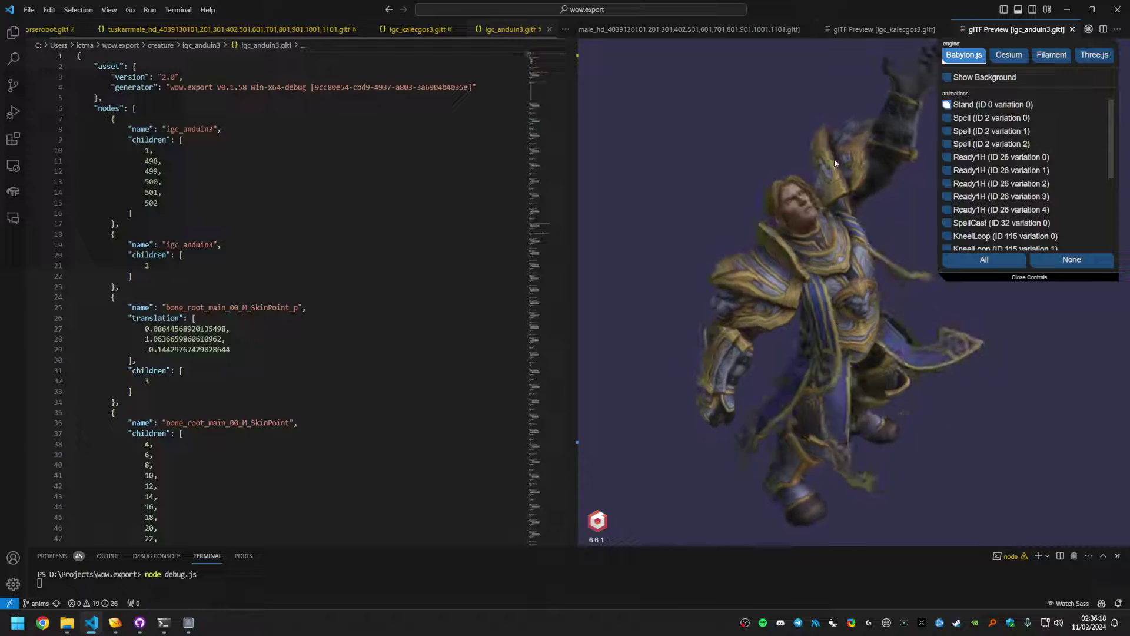
scroll(824, 189, "up", 5)
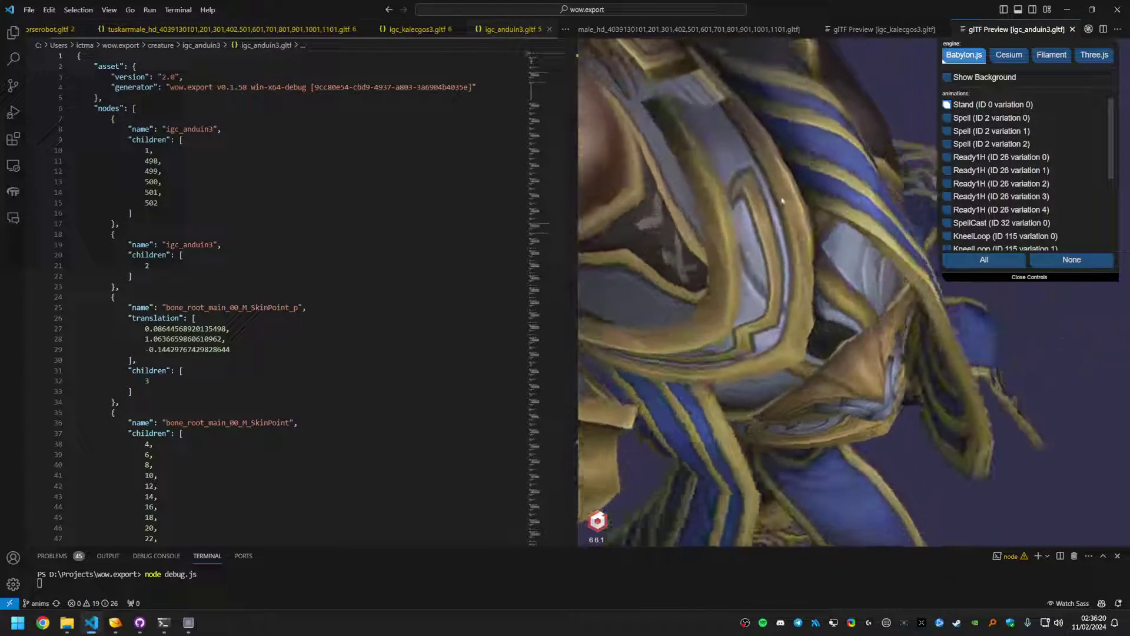
scroll(706, 218, "down", 10)
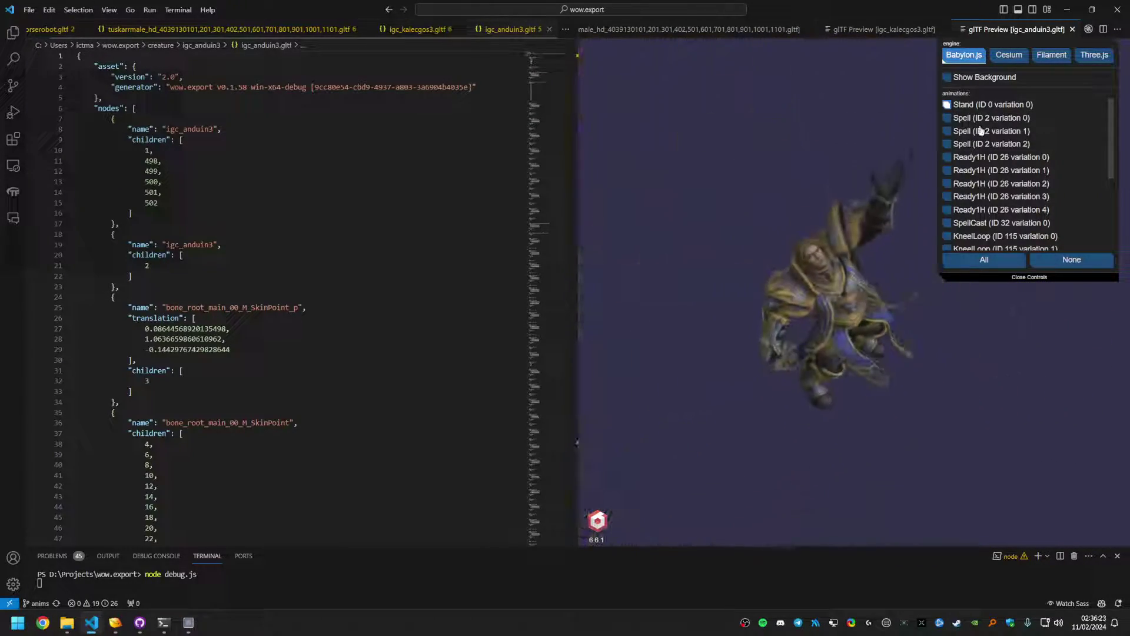
left_click(983, 105)
left_click(982, 131)
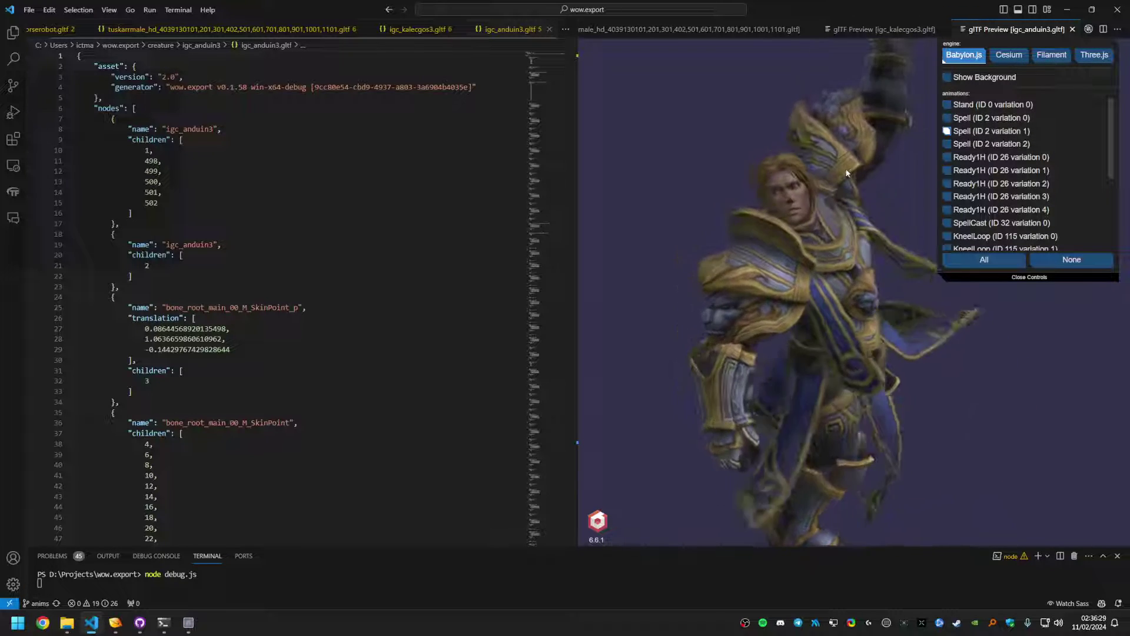
scroll(839, 174, "up", 8)
scroll(841, 179, "down", 5)
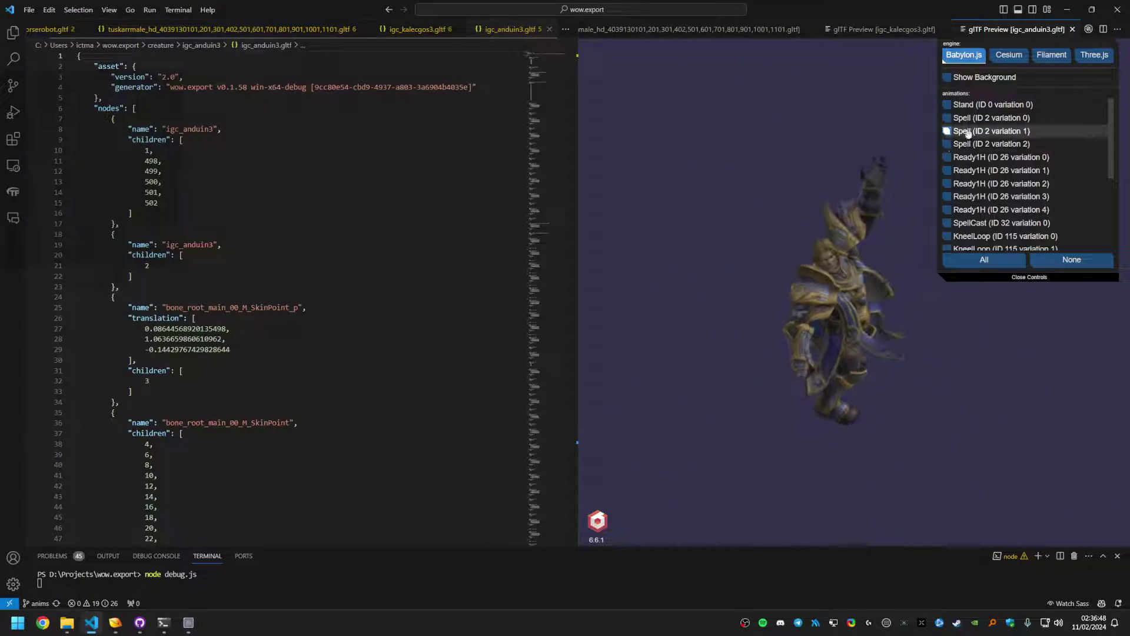
- Play Ready1H variations 0 and 2, SpellCast, KneelLoop, then Ready1H variation 4
left_click(961, 156)
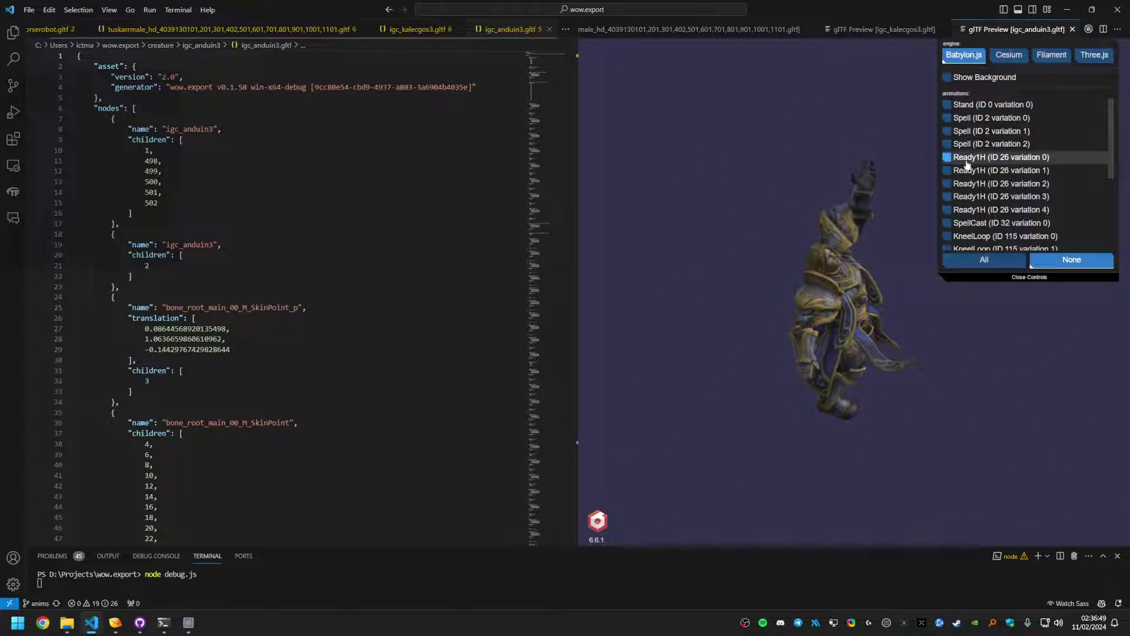
left_click(994, 186)
left_click(1004, 223)
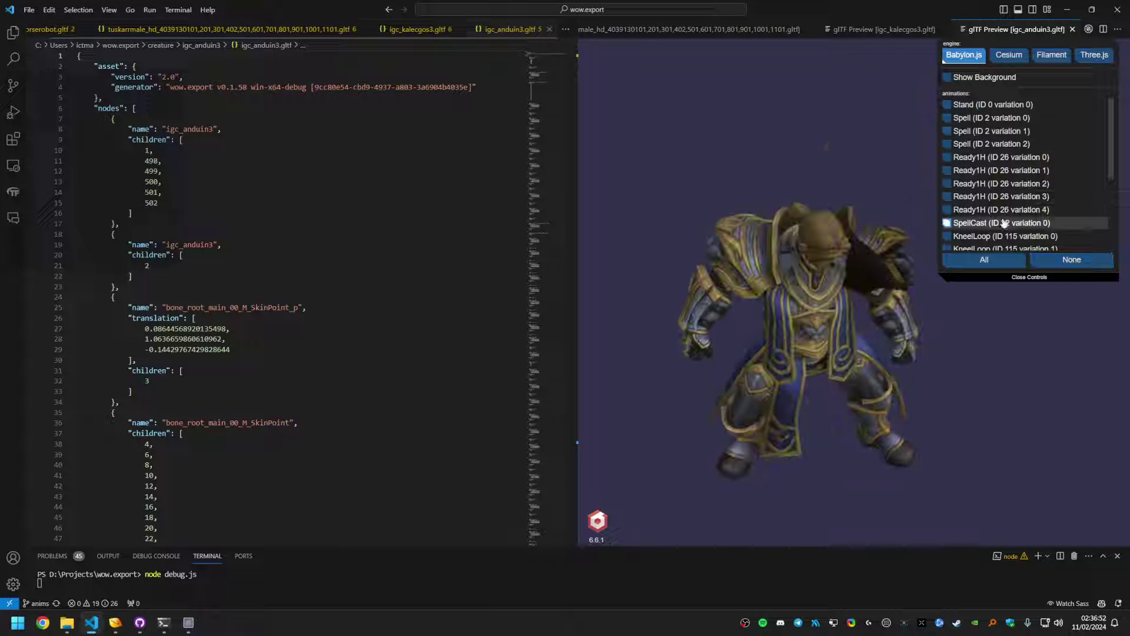
left_click(993, 237)
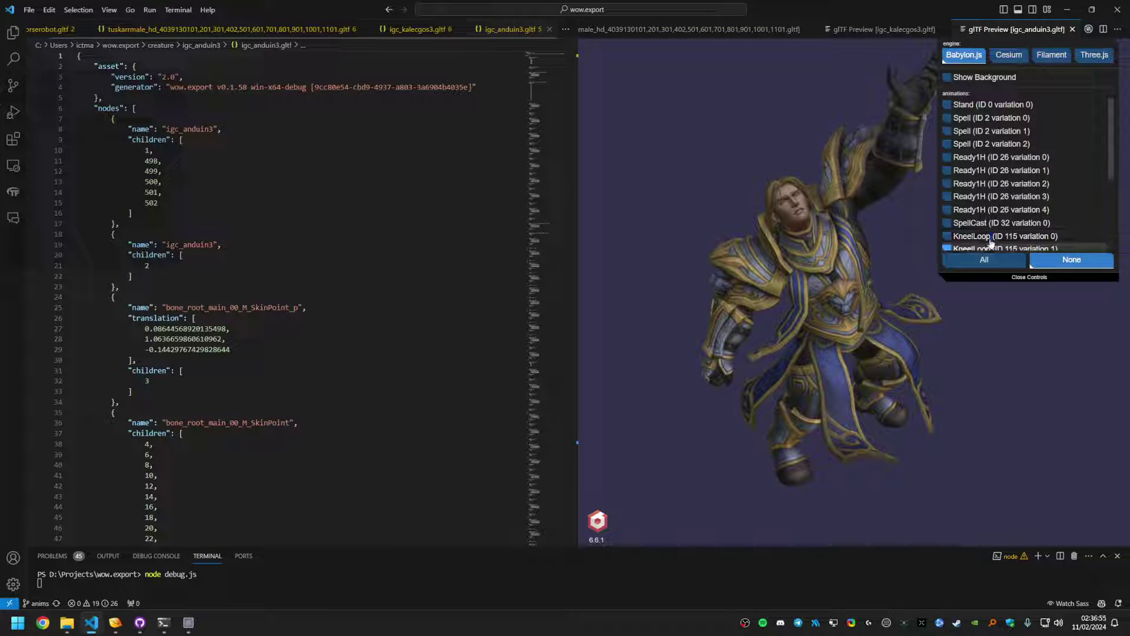
left_click(978, 236)
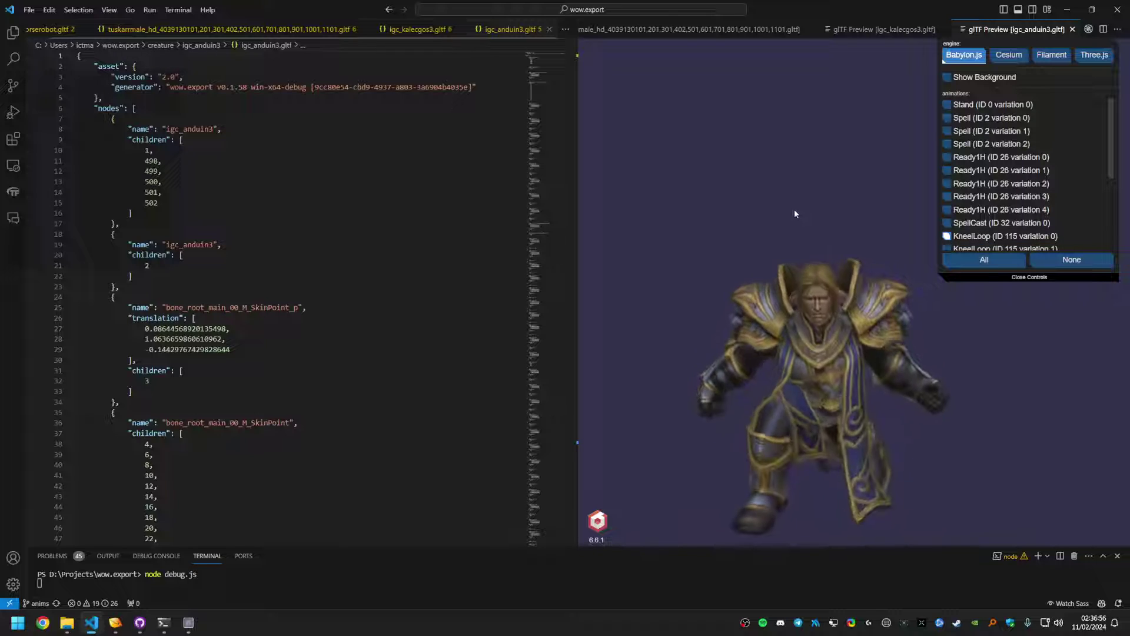
left_click(987, 210)
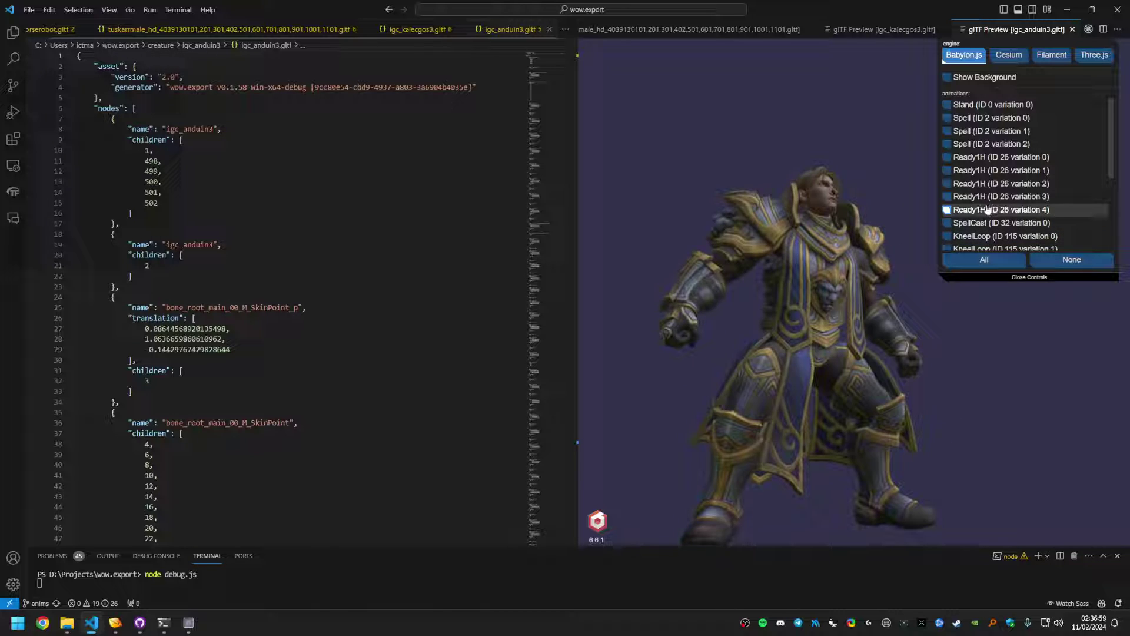
- Play Cinematic01 variation 3, Cinematic02 variation 0, then Cinematic03 variation 0
scroll(989, 210, "down", 2)
left_click(1002, 205)
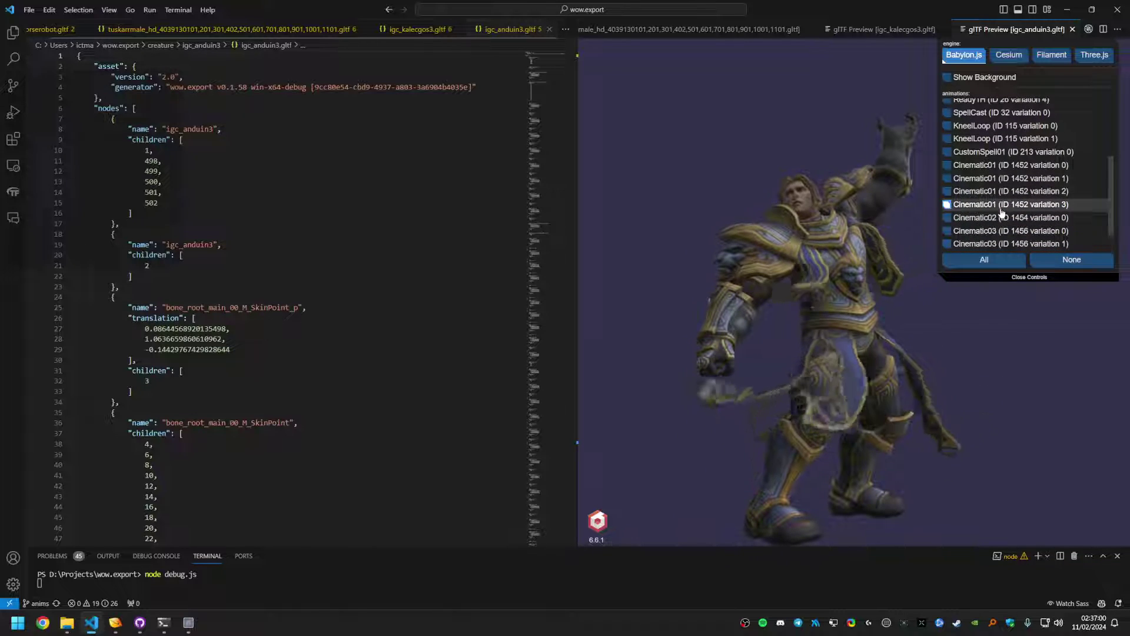
left_click(1000, 217)
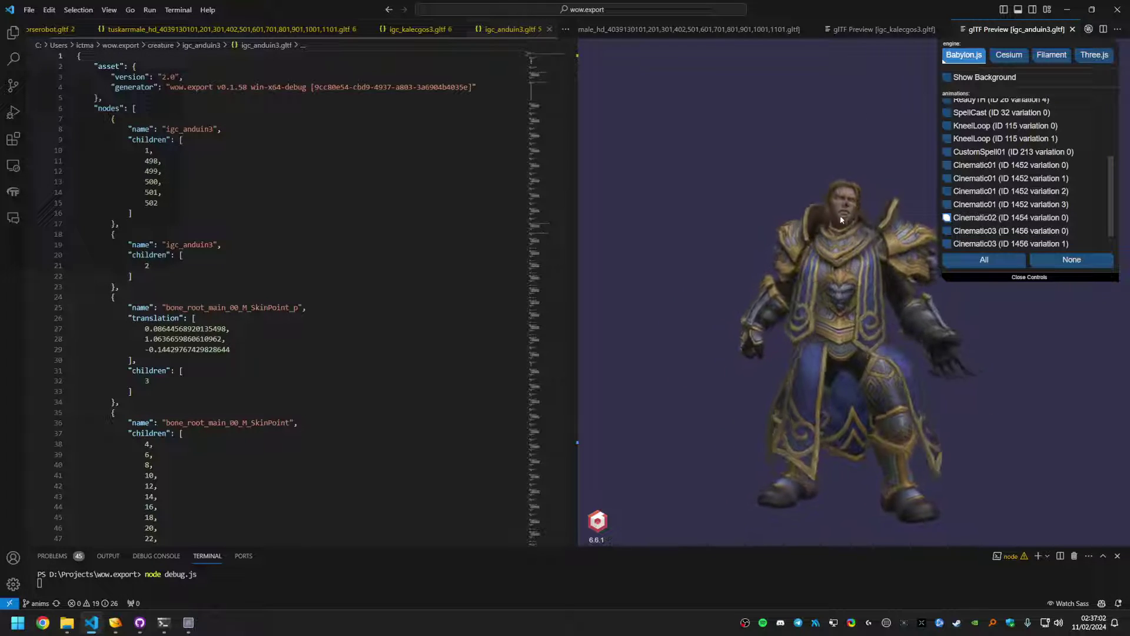
scroll(996, 231, "down", 1)
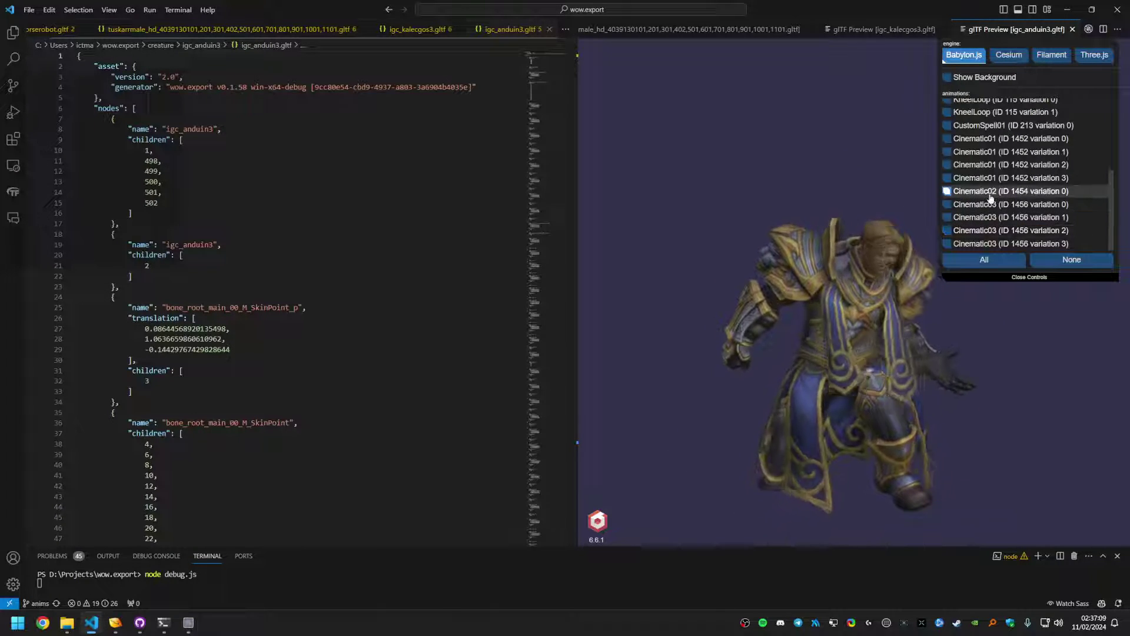
left_click(992, 205)
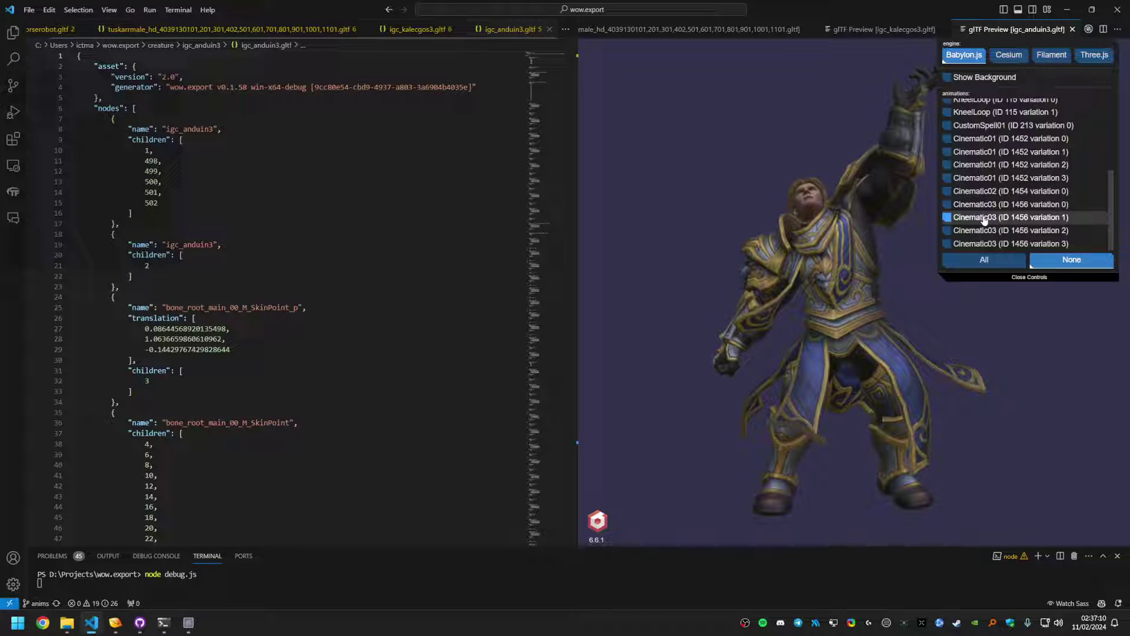